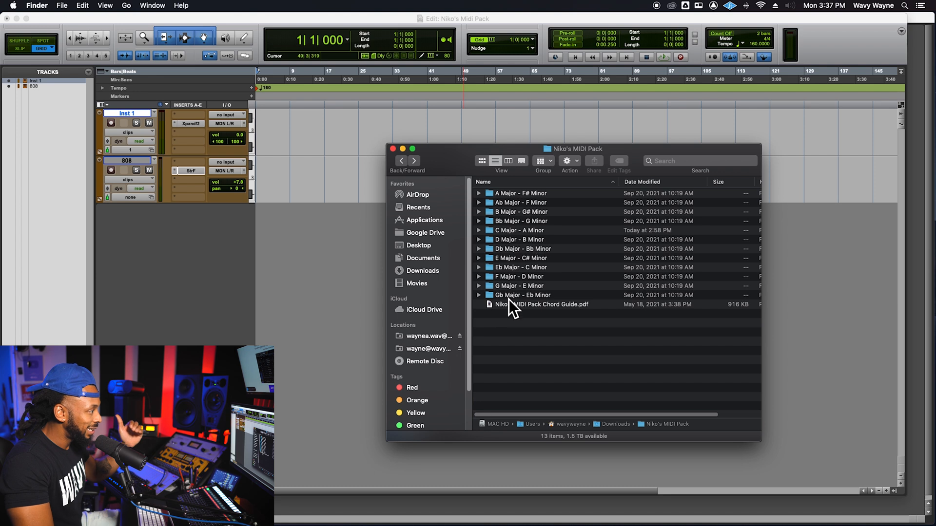
# - Preview Niko's MIDI Pack Chord Guide.pdf and read through its section overview and favorite 20 chord progressions
pyautogui.click(481, 298)
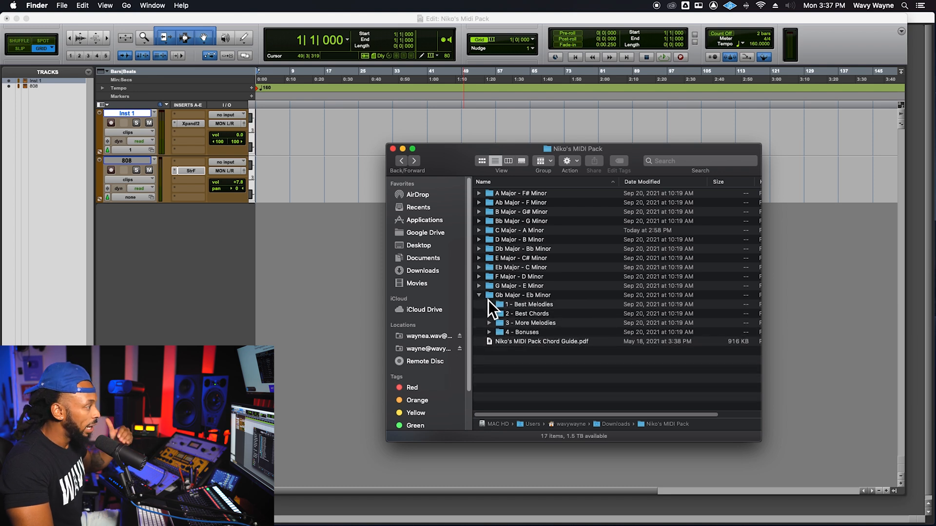
pyautogui.click(480, 297)
pyautogui.click(504, 306)
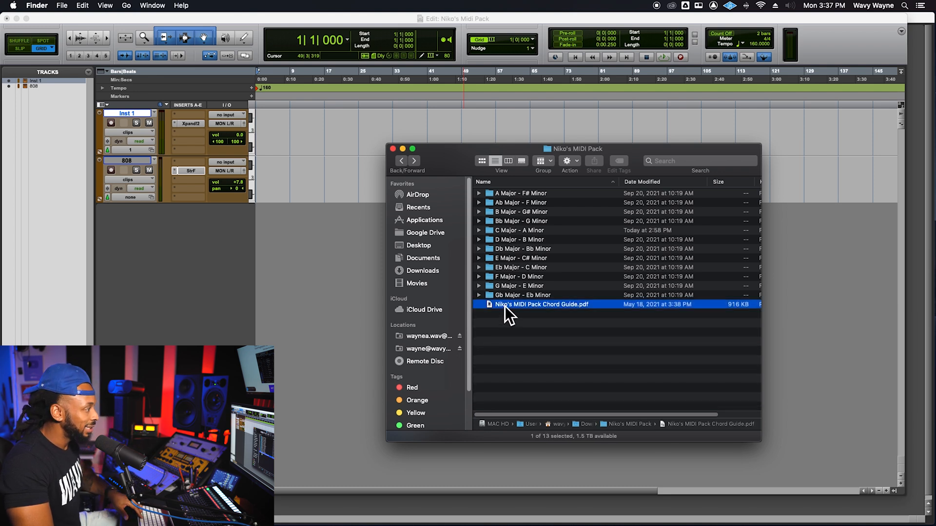
pyautogui.press('space')
pyautogui.click(662, 155)
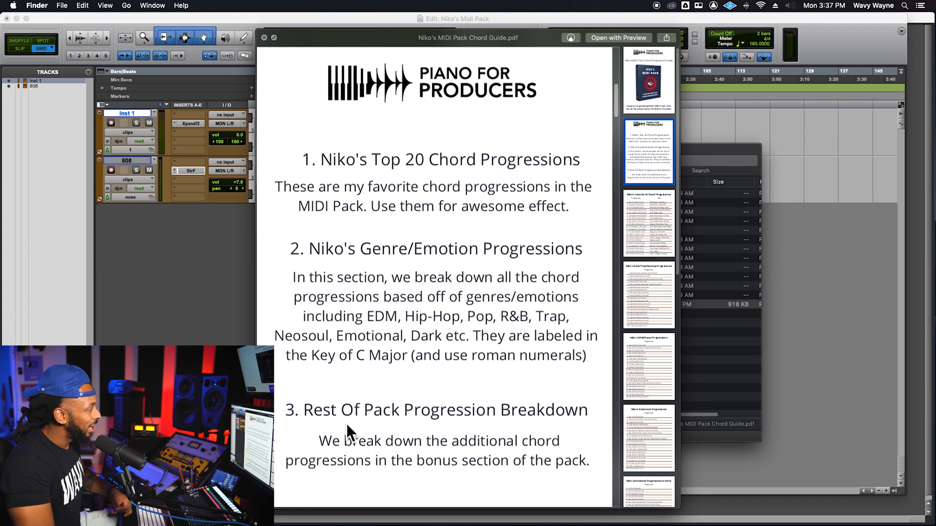
pyautogui.scroll(-1, 534, 427)
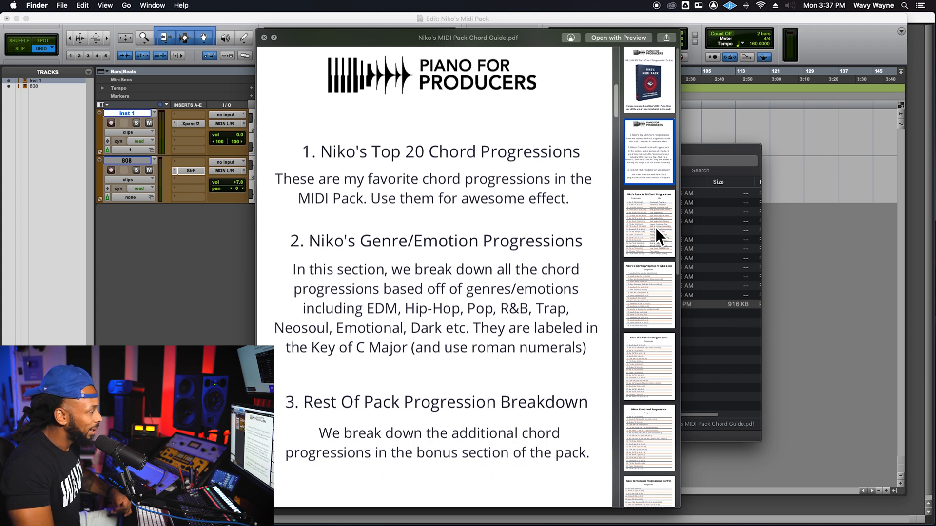
pyautogui.scroll(-10, 479, 335)
pyautogui.scroll(-4, 482, 338)
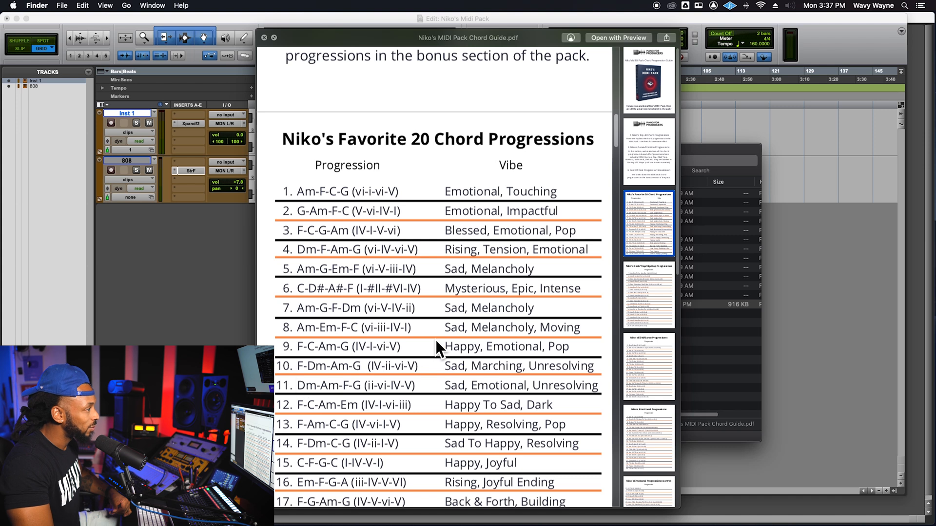
pyautogui.scroll(-4, 437, 340)
# - Look through the chord guide's EDM, emotional, R&B/Neosoul and full breakdown progression pages, and close the preview
pyautogui.click(659, 275)
pyautogui.click(653, 353)
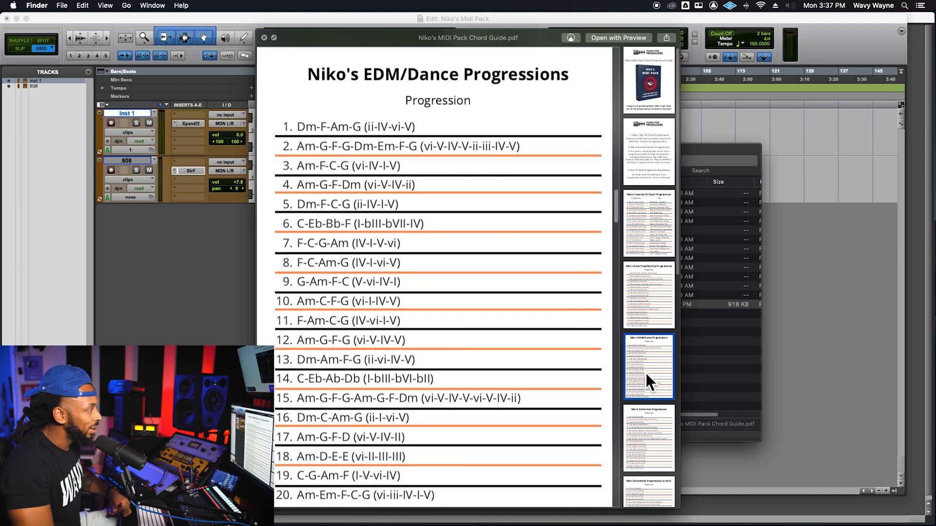
pyautogui.click(651, 411)
pyautogui.scroll(-10, 651, 428)
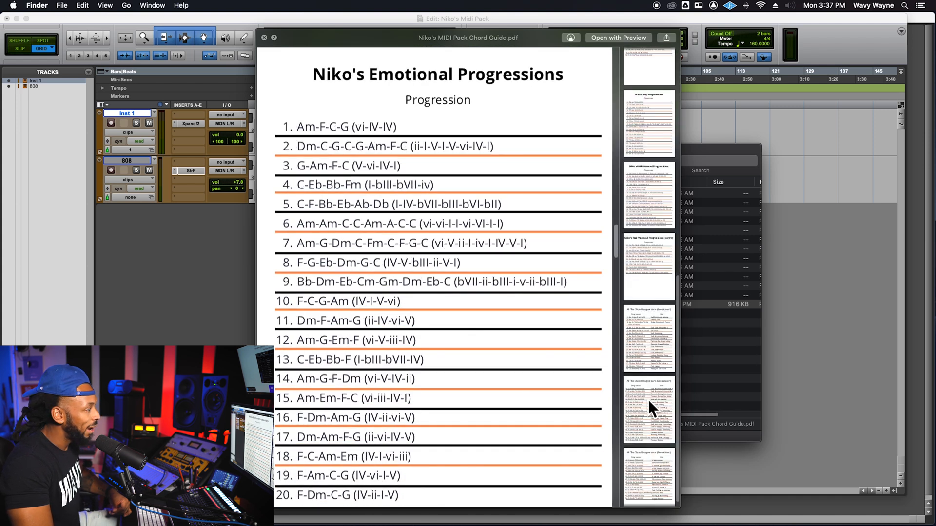
pyautogui.click(648, 306)
pyautogui.click(646, 274)
pyautogui.scroll(-1, 646, 283)
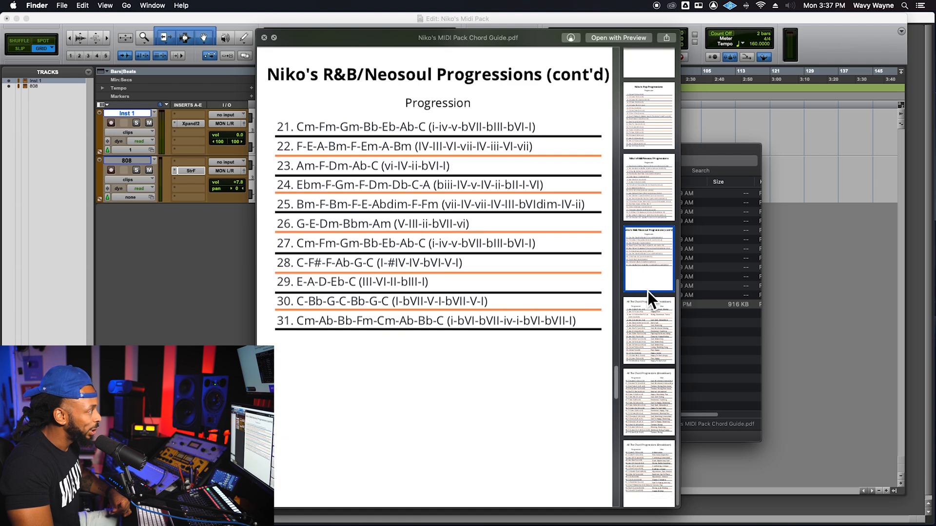
pyautogui.click(648, 356)
pyautogui.click(659, 480)
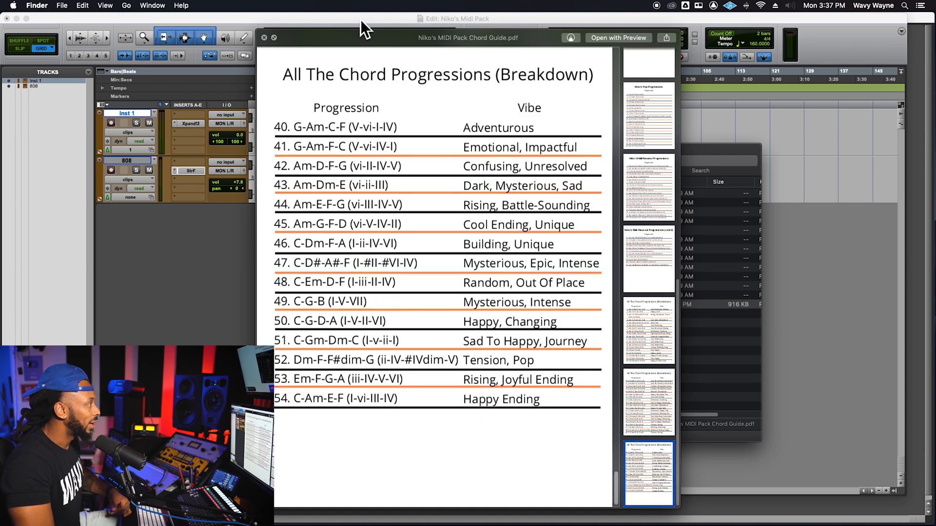
pyautogui.press('space')
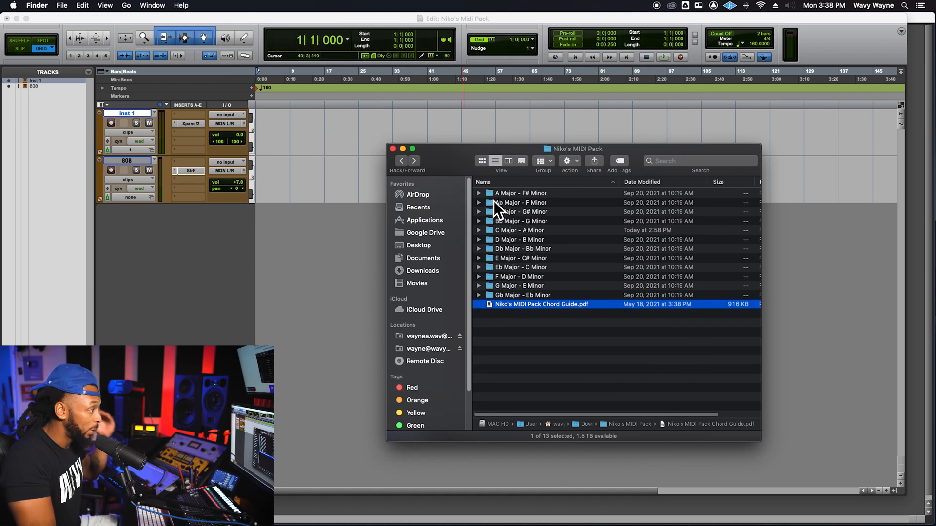
# - Examine the melody, chord and bonus subfolders inside the C Major - A Minor folder
pyautogui.click(490, 232)
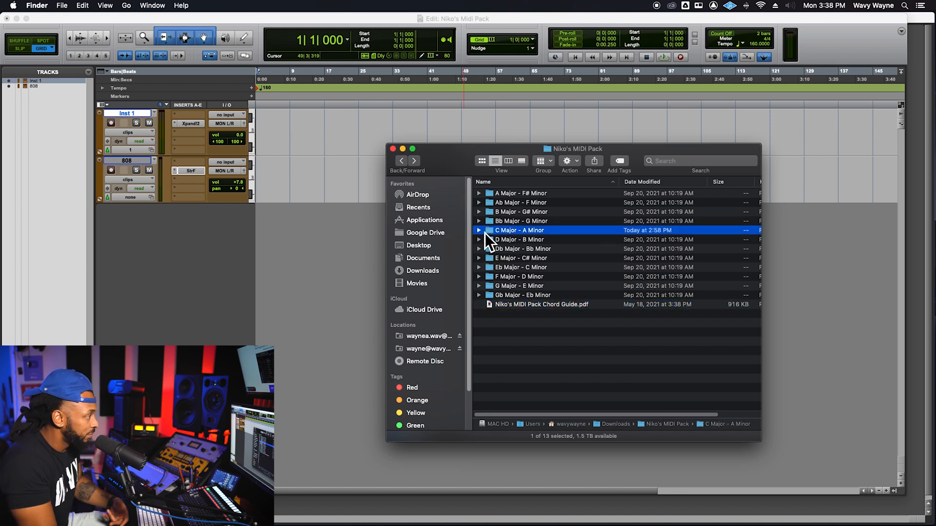
pyautogui.click(481, 232)
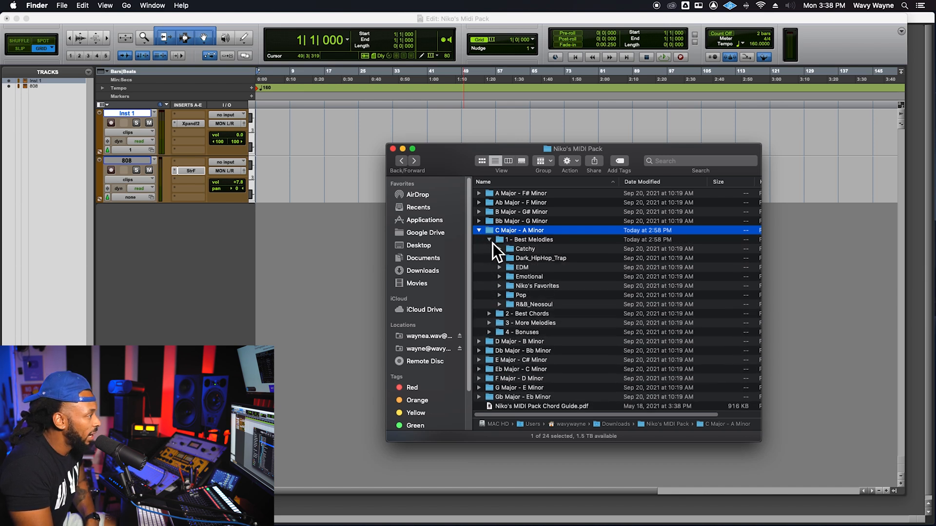
pyautogui.click(491, 241)
pyautogui.click(521, 241)
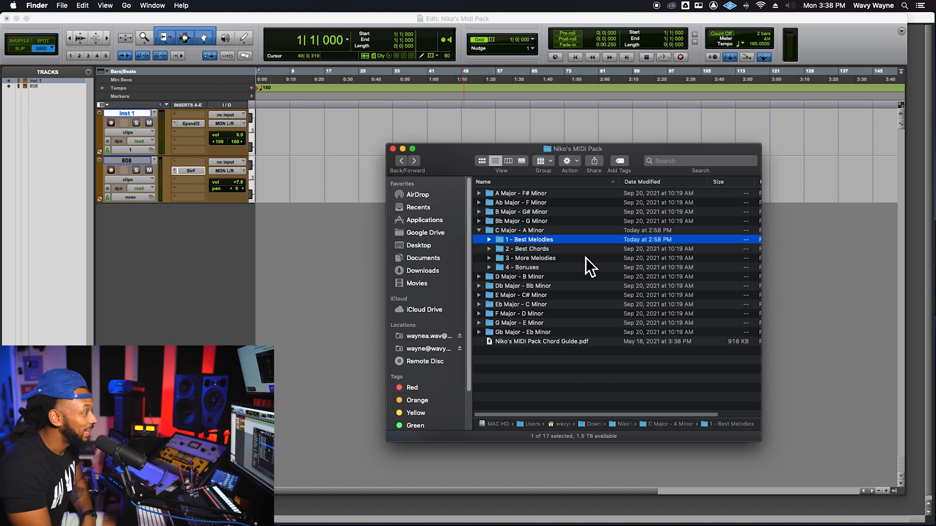
pyautogui.press('Down')
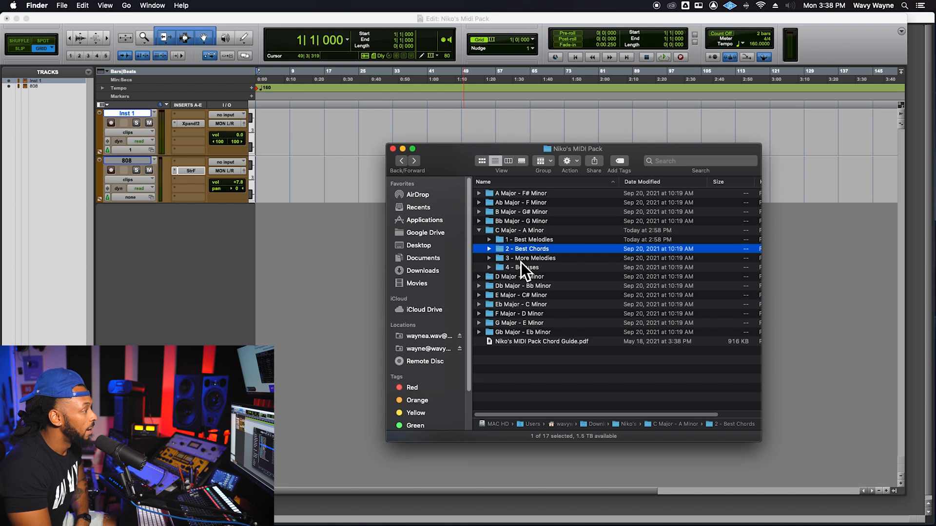
pyautogui.press('Down')
pyautogui.press('Down')
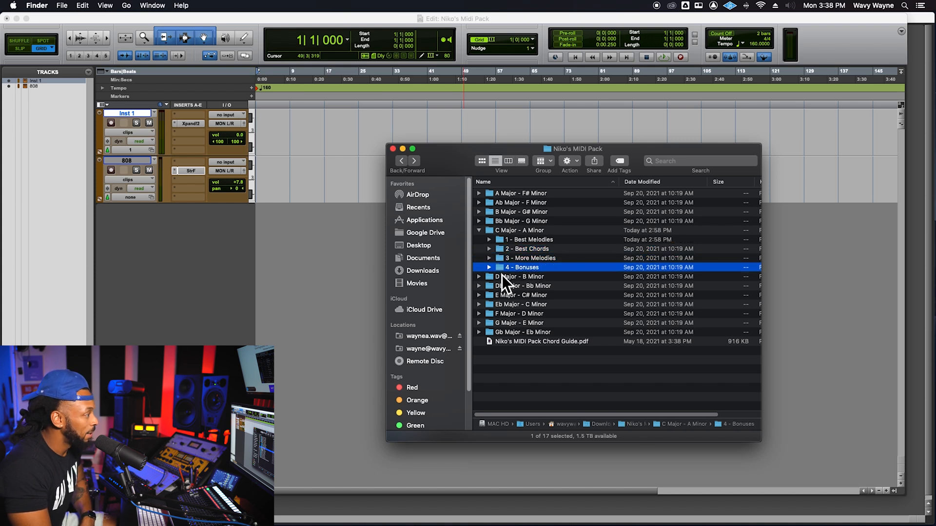
pyautogui.click(492, 270)
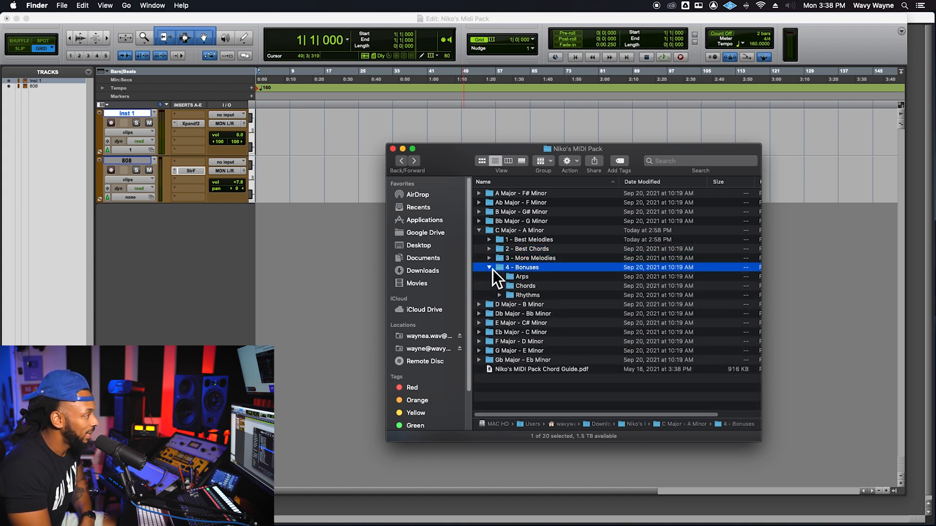
pyautogui.click(493, 270)
# - Open the Dark_HipHop_Trap folder inside 1 - Best Melodies of the C Major - A Minor folder
pyautogui.click(489, 241)
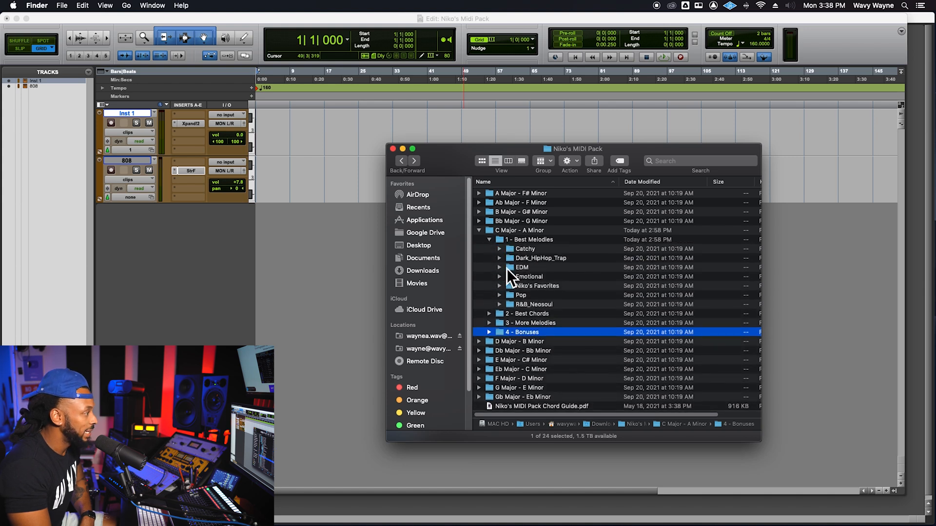
pyautogui.click(516, 259)
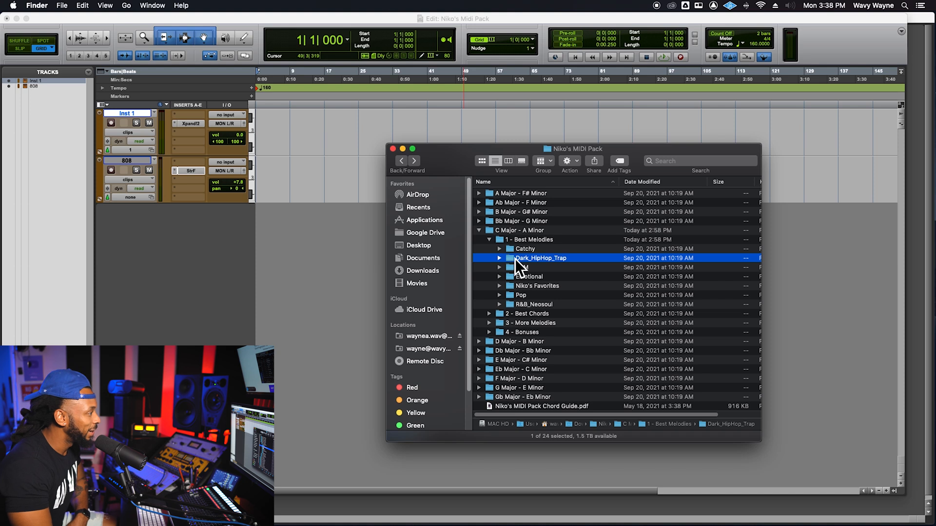
pyautogui.doubleClick(514, 259)
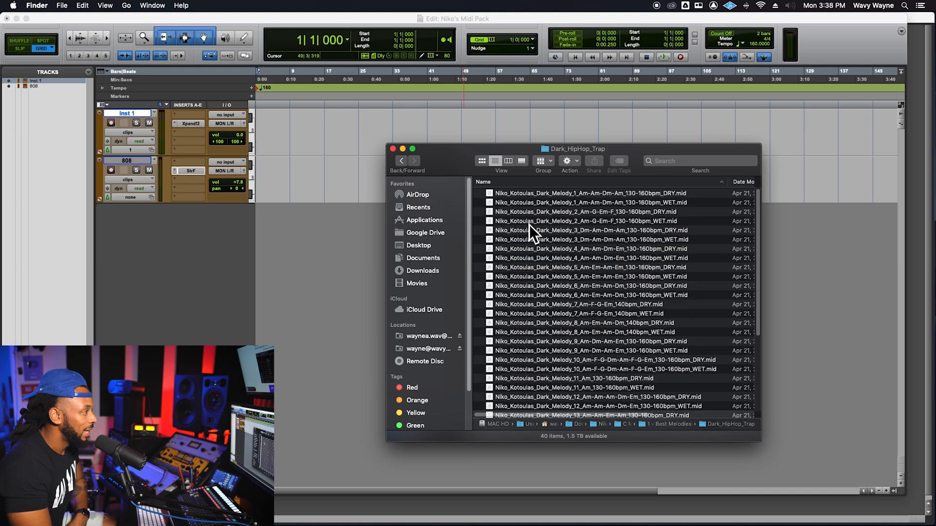
# - Import Niko_Kotoulas_Dark_Melody_1_Am-Am-Dm-Am_130-160bpm_DRY.mid onto the Inst 1 track at bar 1, keeping the file window clear of the tracks
pyautogui.moveTo(463, 157); pyautogui.dragTo(594, 156)
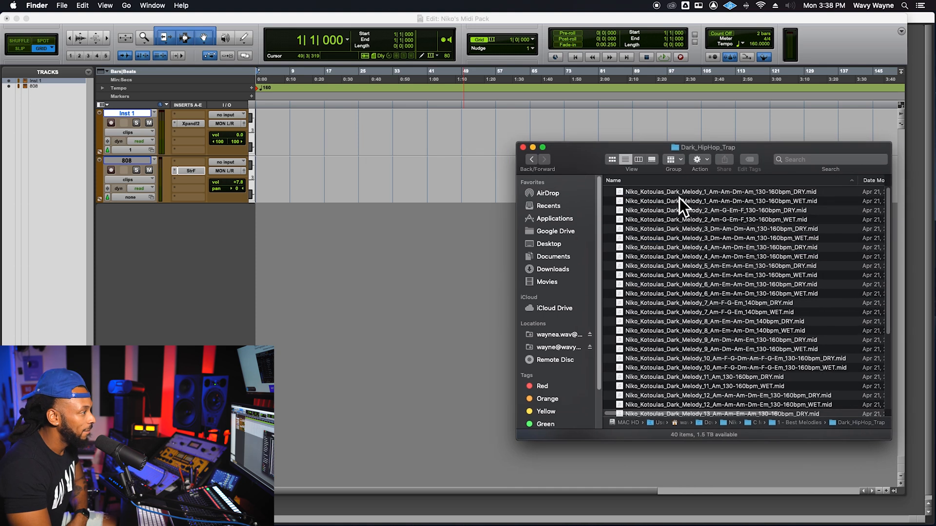
pyautogui.click(698, 193)
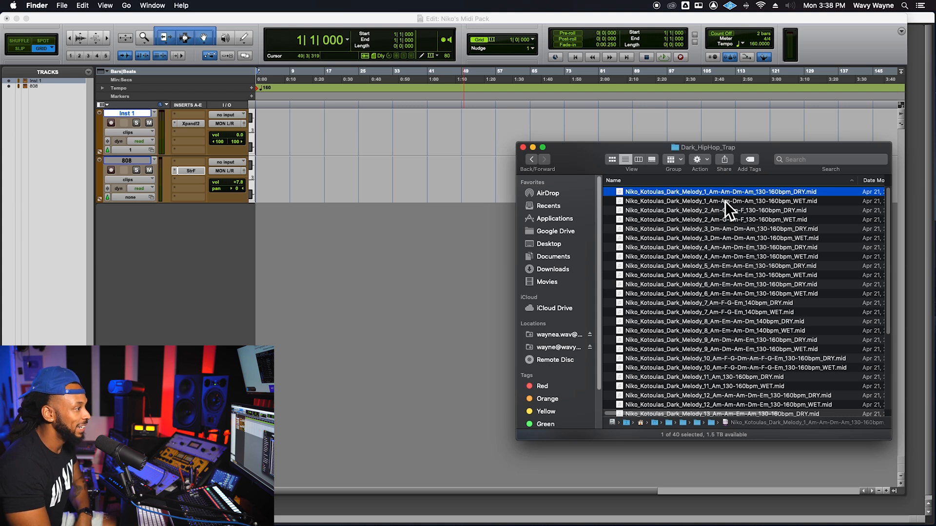
pyautogui.moveTo(760, 195); pyautogui.dragTo(259, 130)
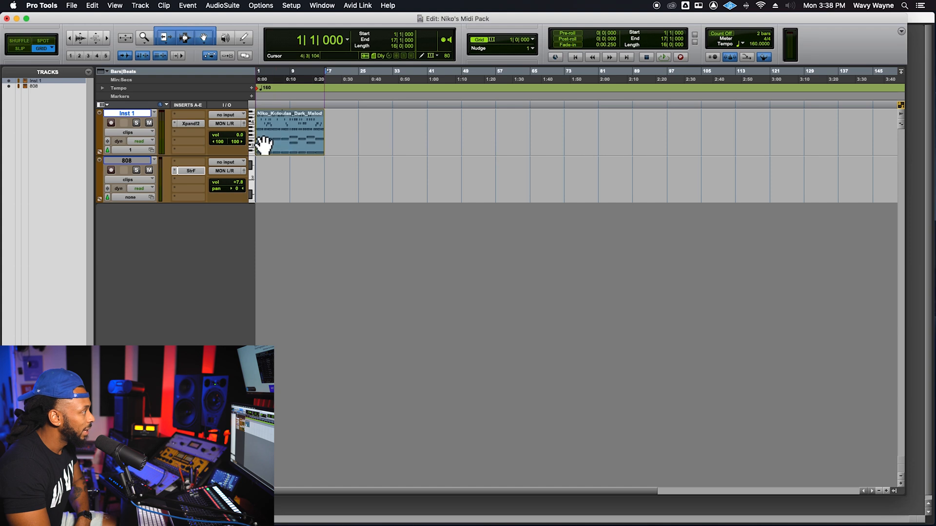
# - Review the Xpand!2 sound categories on the Inst 1 track without changing the patch, and play back the imported melody clip
pyautogui.press('super+Tab')
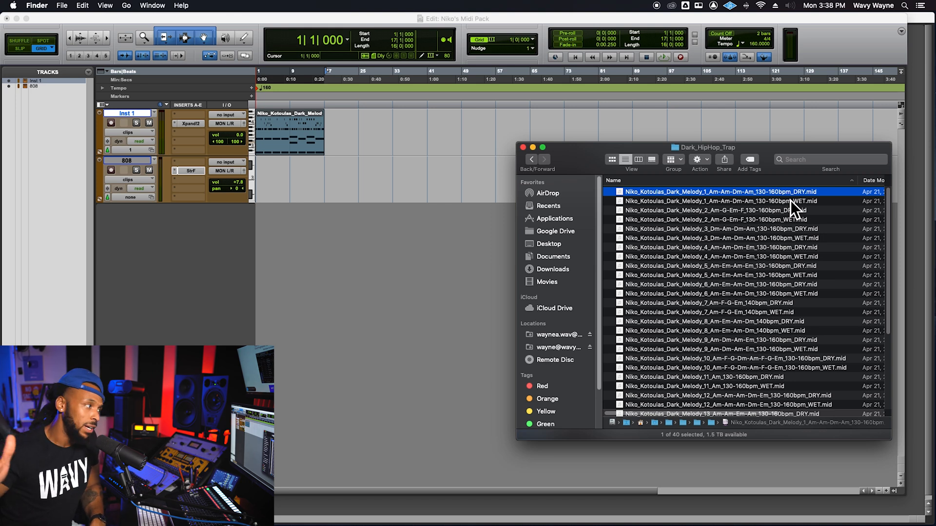
pyautogui.click(200, 124)
pyautogui.click(199, 125)
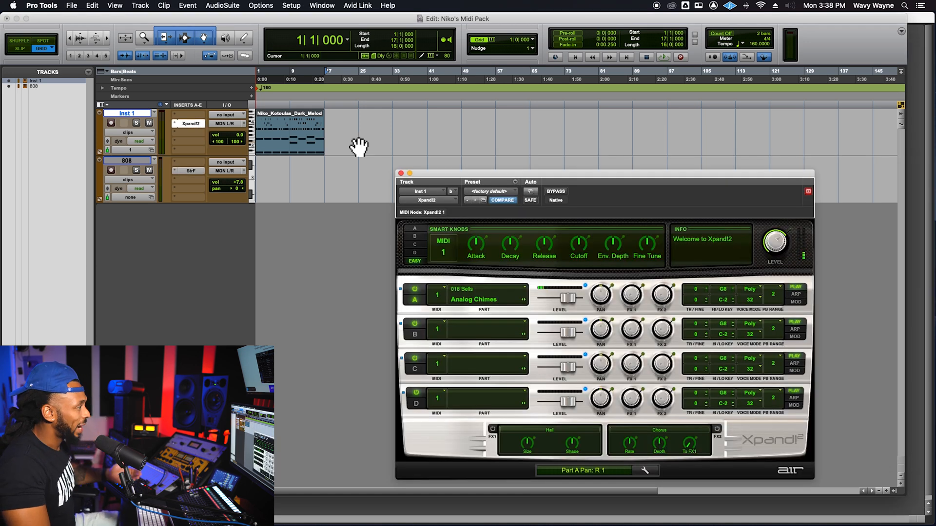
pyautogui.moveTo(515, 178); pyautogui.dragTo(489, 137)
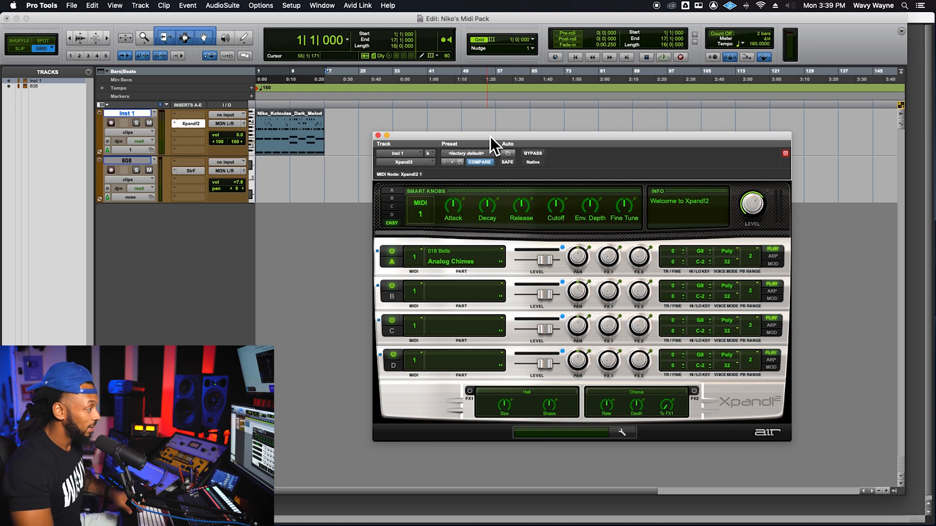
pyautogui.click(479, 266)
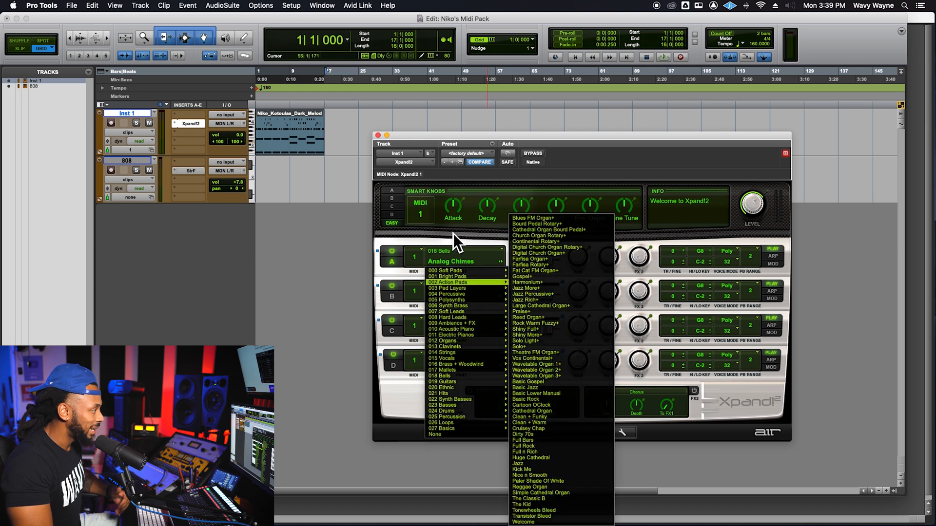
pyautogui.click(445, 248)
pyautogui.click(378, 135)
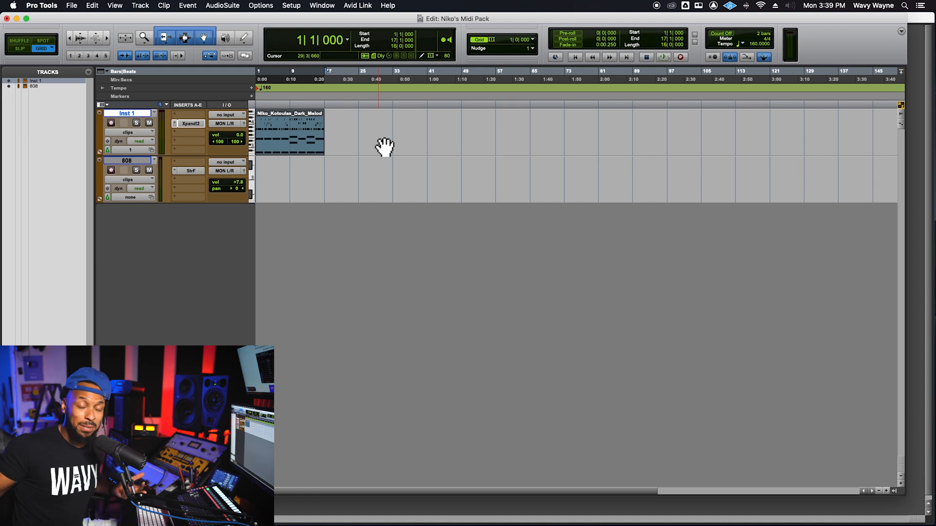
pyautogui.press('space')
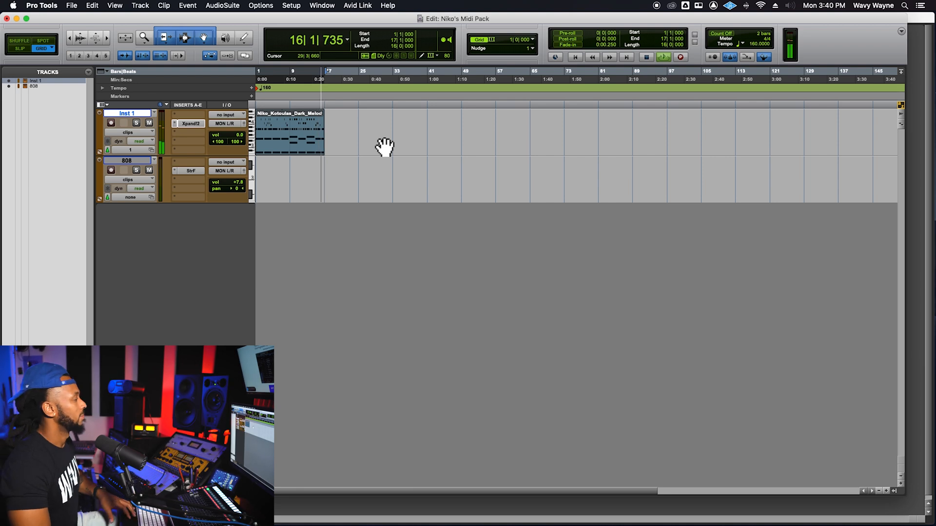
pyautogui.press('space')
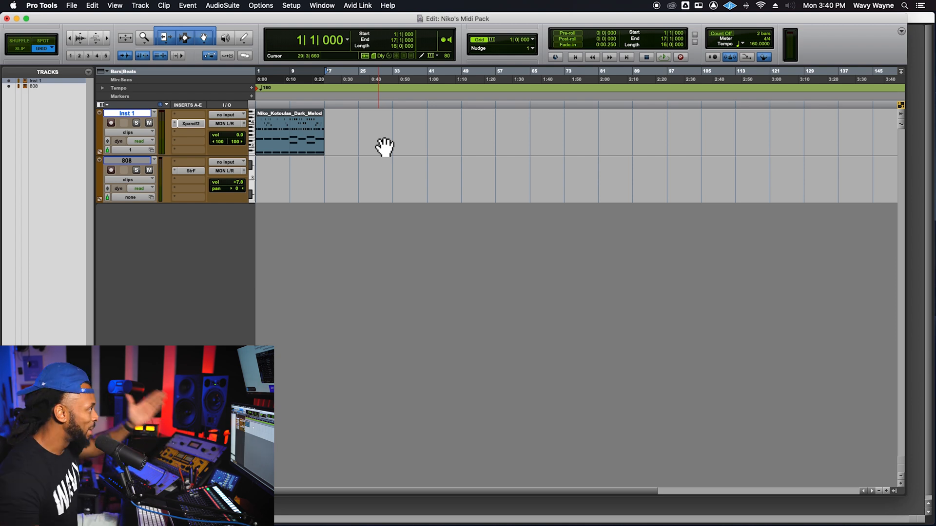
# - Record-arm the 808 track and check its Structure Free instrument, closing the plug-in window when done
pyautogui.click(119, 162)
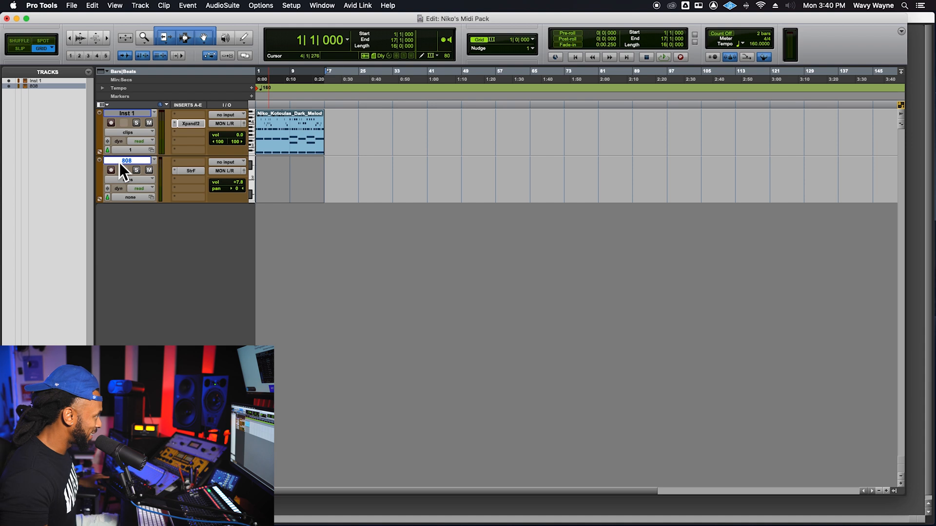
pyautogui.click(113, 170)
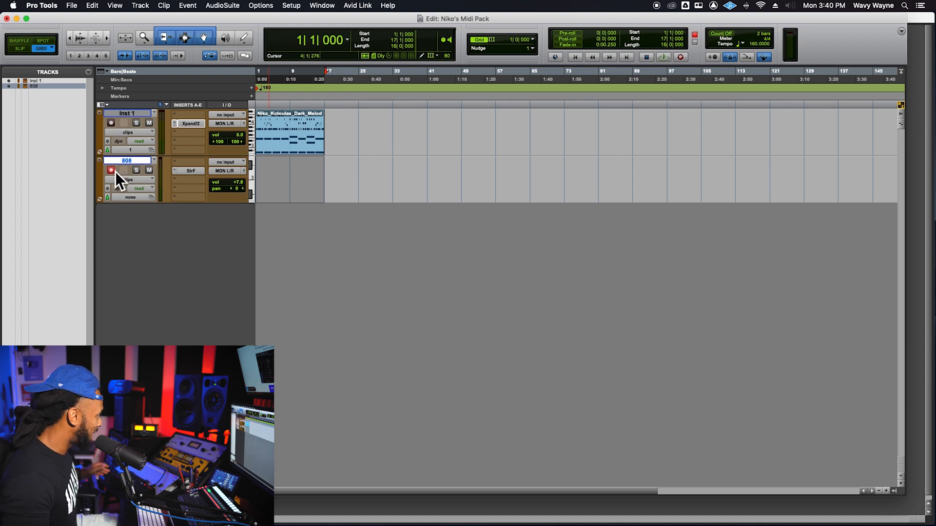
pyautogui.click(204, 172)
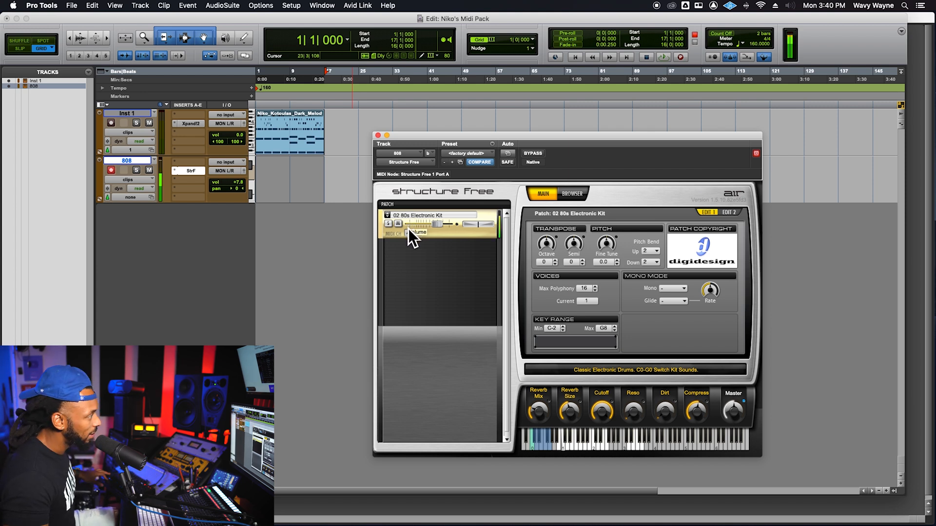
pyautogui.click(379, 136)
# - Add the Lo-Fi plug-in to the 808 track's insert below Structure Free by searching the plug-ins for "lo"
pyautogui.click(191, 185)
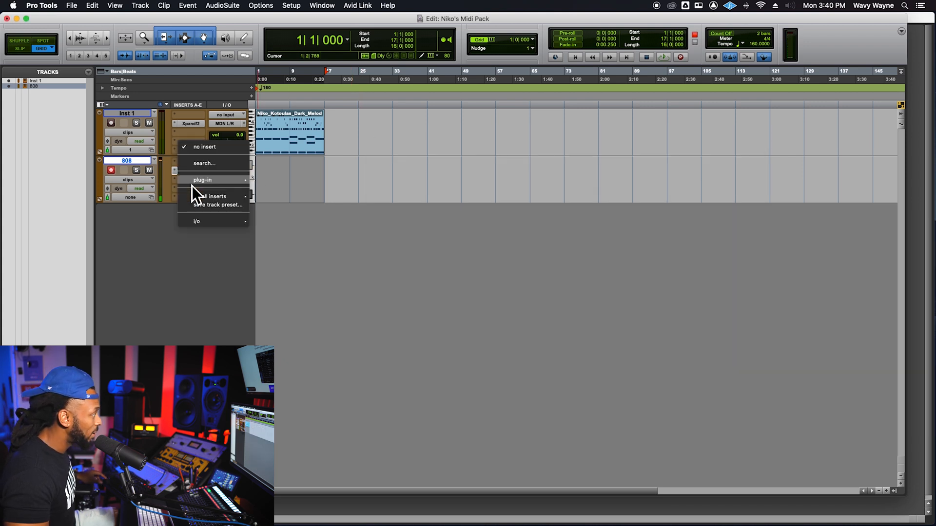
pyautogui.moveTo(194, 184)
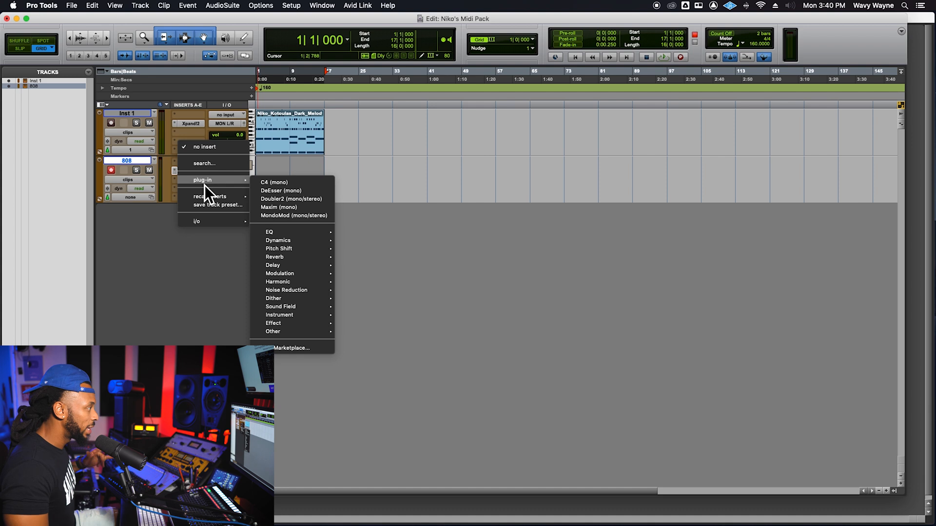
pyautogui.click(209, 166)
pyautogui.write('lo')
pyautogui.click(250, 192)
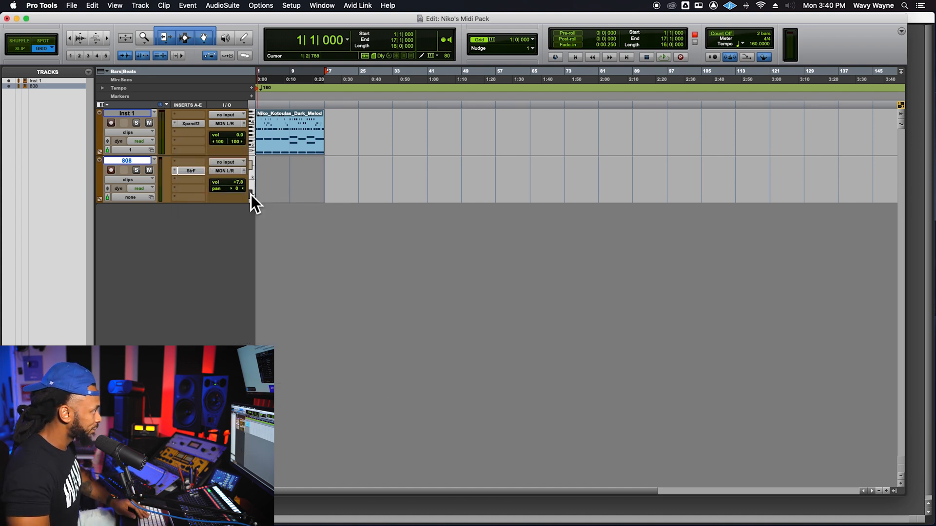
# - Set Lo-Fi to distortion 2.2, sample rate 36000 Hertz, saturation 1.6 and anti-alias about 94%, closing the plug-in window when done
pyautogui.moveTo(422, 276); pyautogui.dragTo(423, 274)
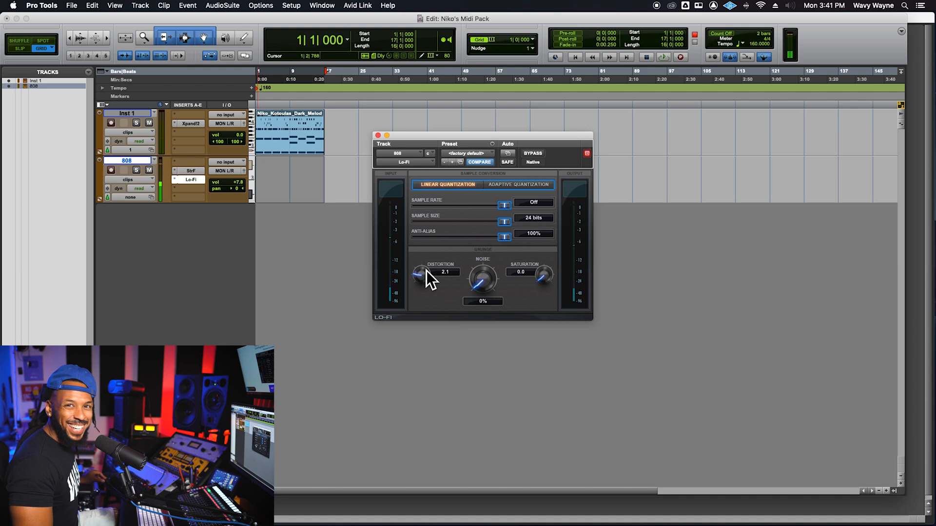
pyautogui.moveTo(421, 277); pyautogui.dragTo(421, 276)
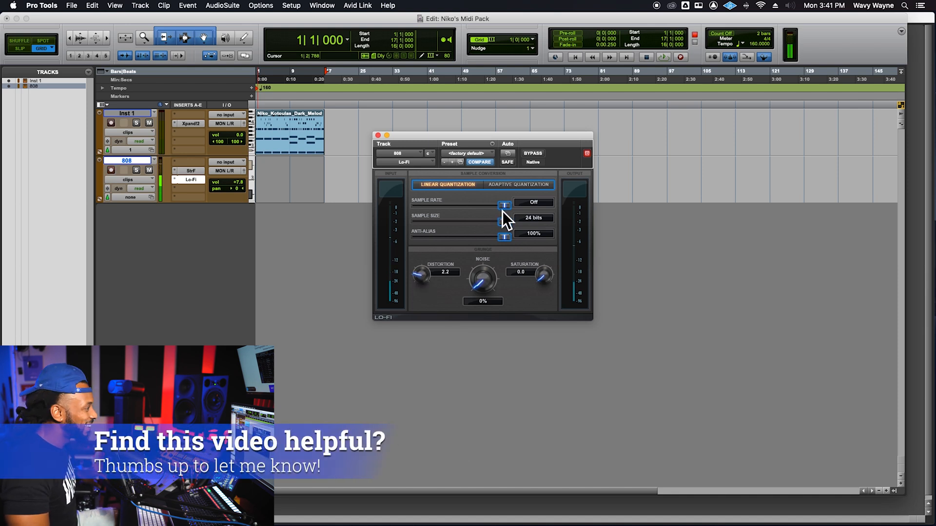
pyautogui.moveTo(502, 212); pyautogui.dragTo(504, 209)
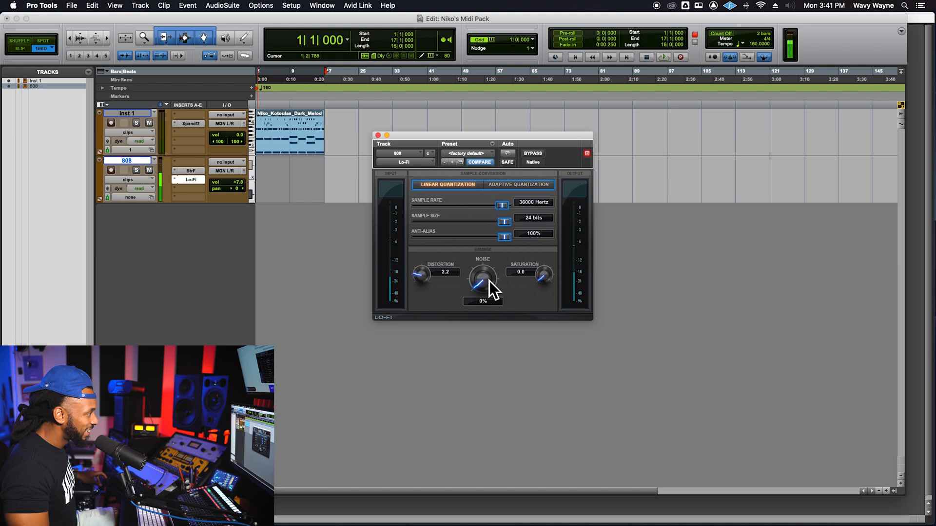
pyautogui.moveTo(543, 271); pyautogui.dragTo(552, 268)
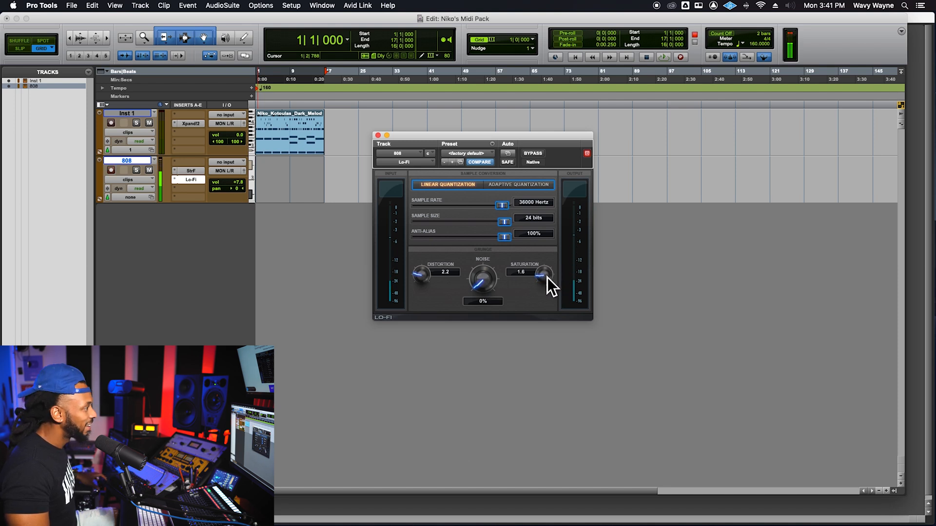
pyautogui.moveTo(509, 242); pyautogui.dragTo(507, 243)
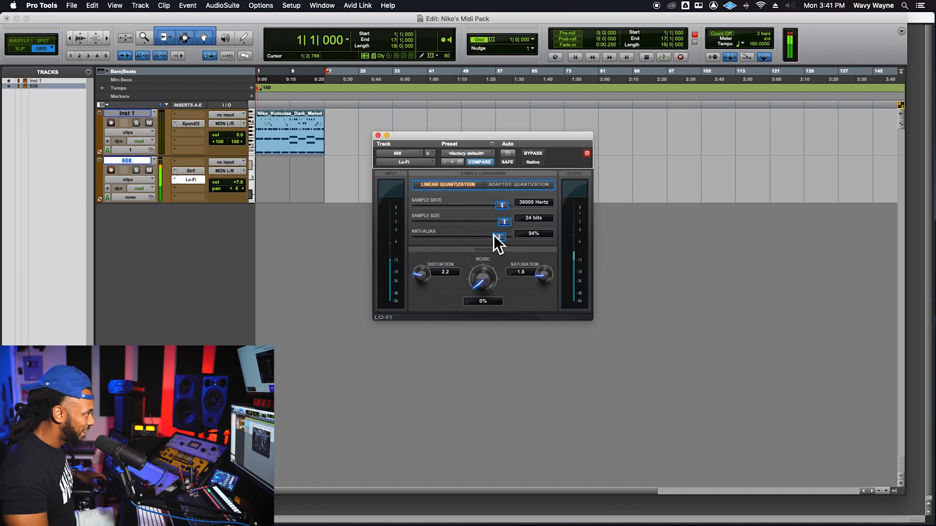
pyautogui.click(378, 135)
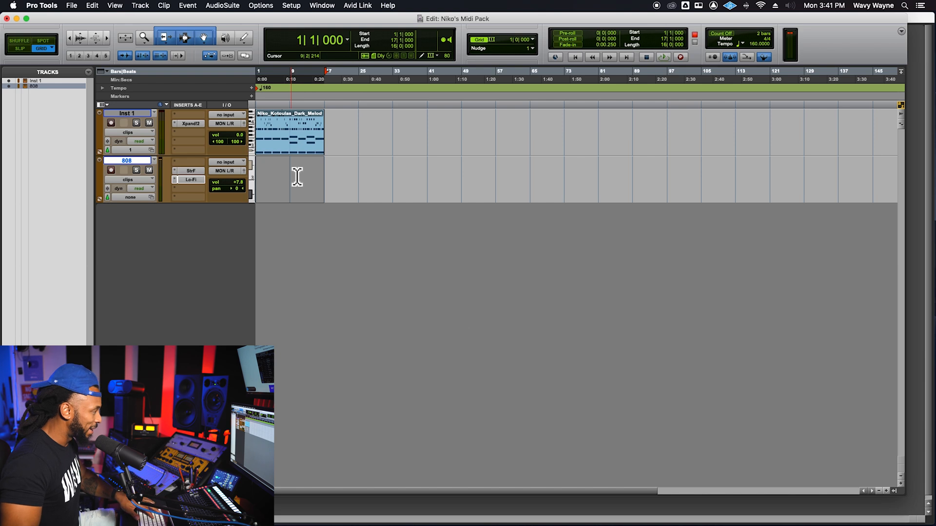
# - Select the dark melody clip on the Inst 1 track and play it back from bar 1
pyautogui.press('t')
pyautogui.press('t')
pyautogui.press('Return')
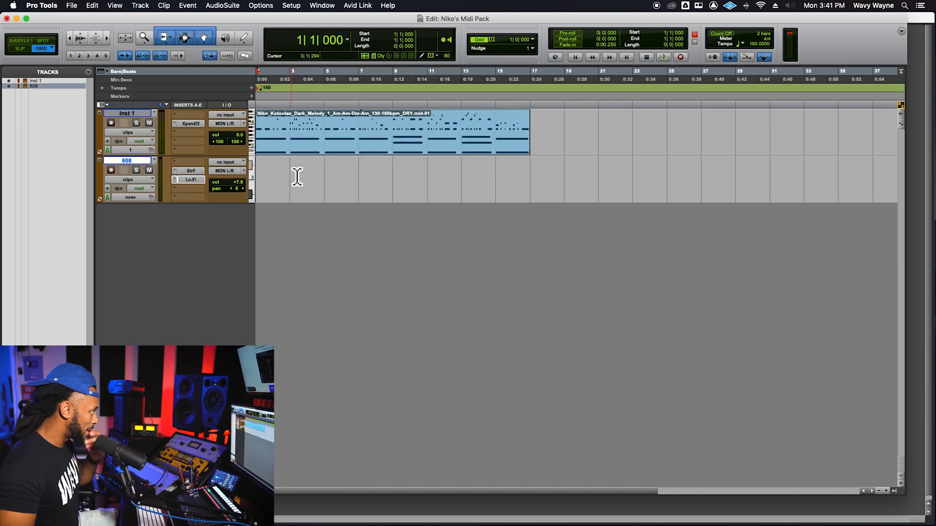
pyautogui.click(329, 155)
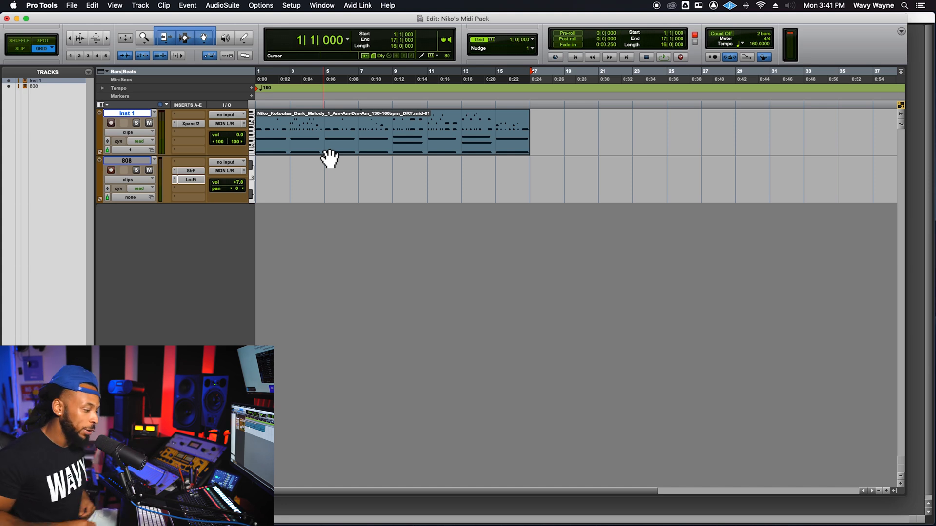
pyautogui.press('space')
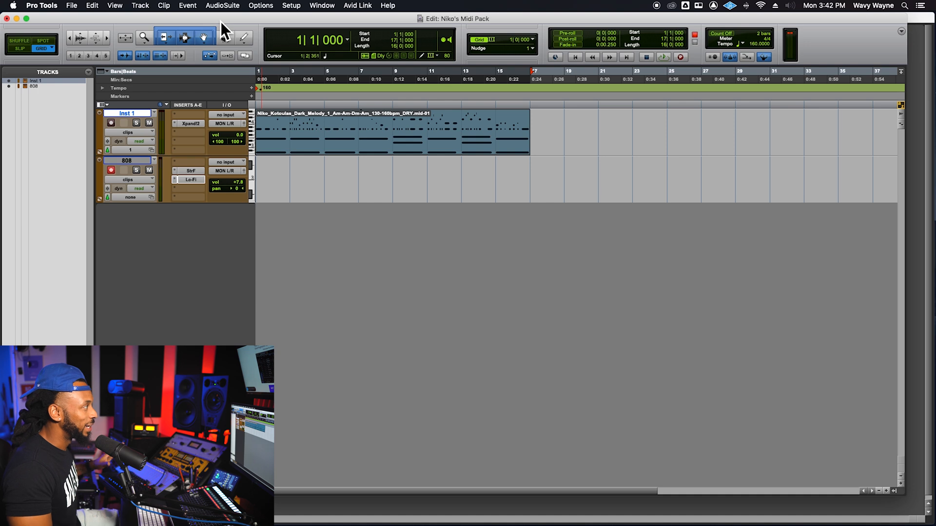
# - Create a click track and open the Input Quantize event operation
pyautogui.click(141, 5)
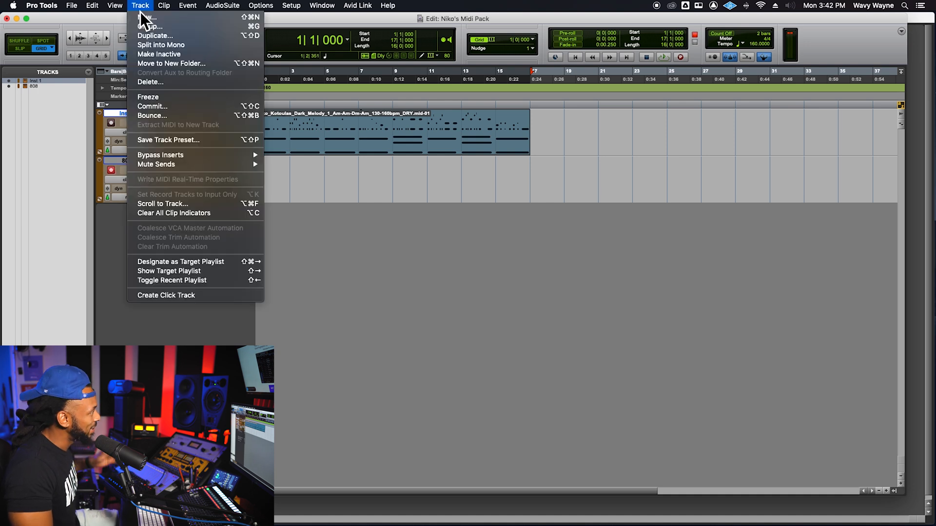
pyautogui.click(183, 296)
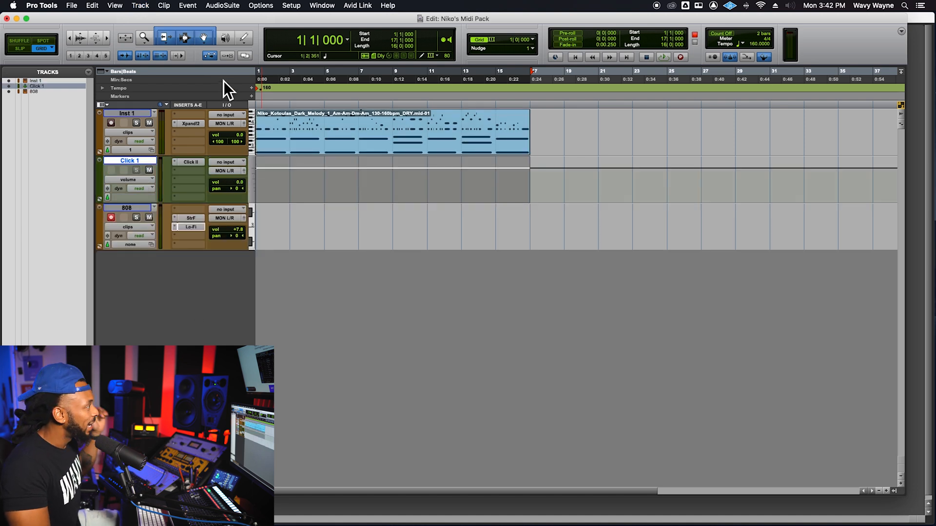
pyautogui.click(195, 6)
pyautogui.moveTo(195, 17)
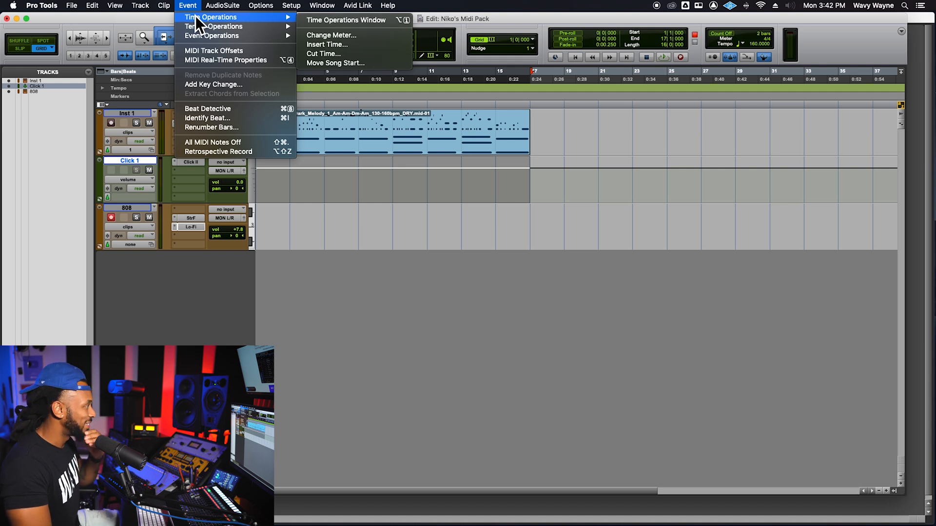
pyautogui.moveTo(229, 37)
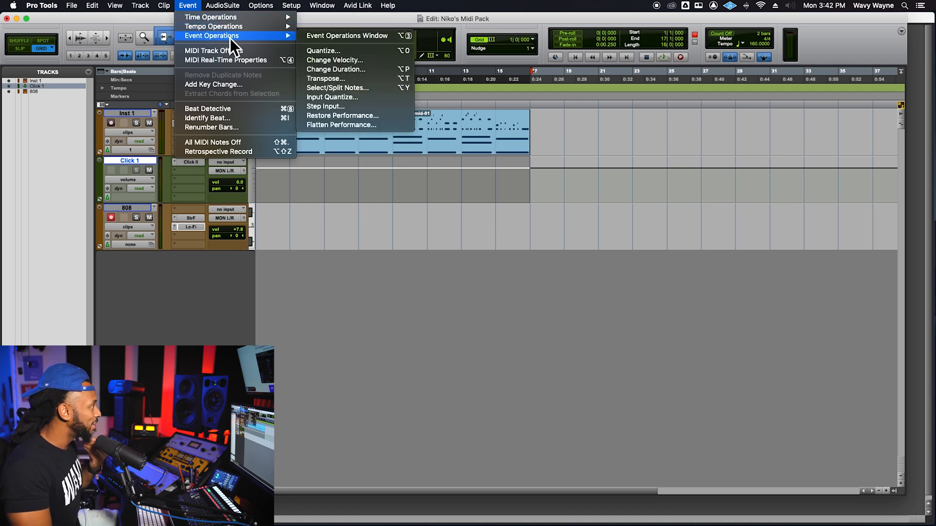
pyautogui.click(353, 98)
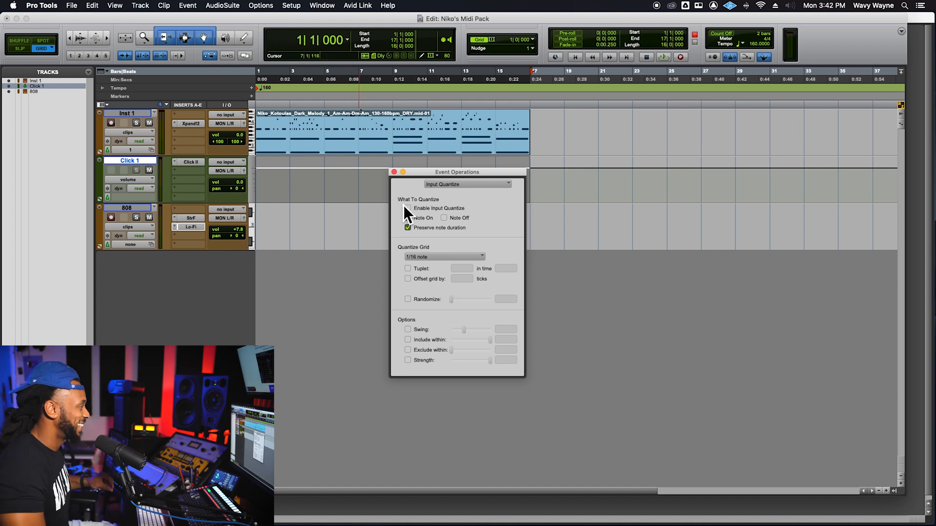
# - Enable Input Quantize for Note On and Note Off, keep the 1/16 note grid, and close the Event Operations window
pyautogui.click(439, 209)
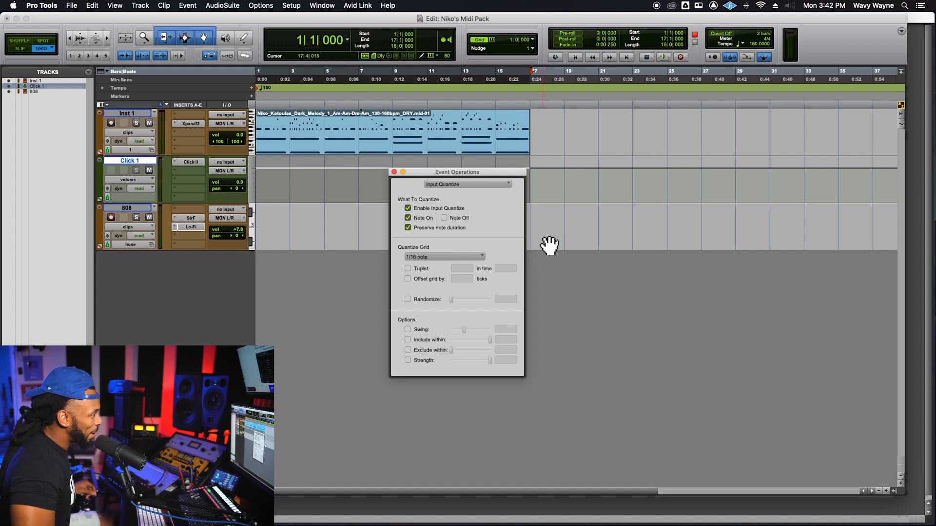
pyautogui.click(444, 219)
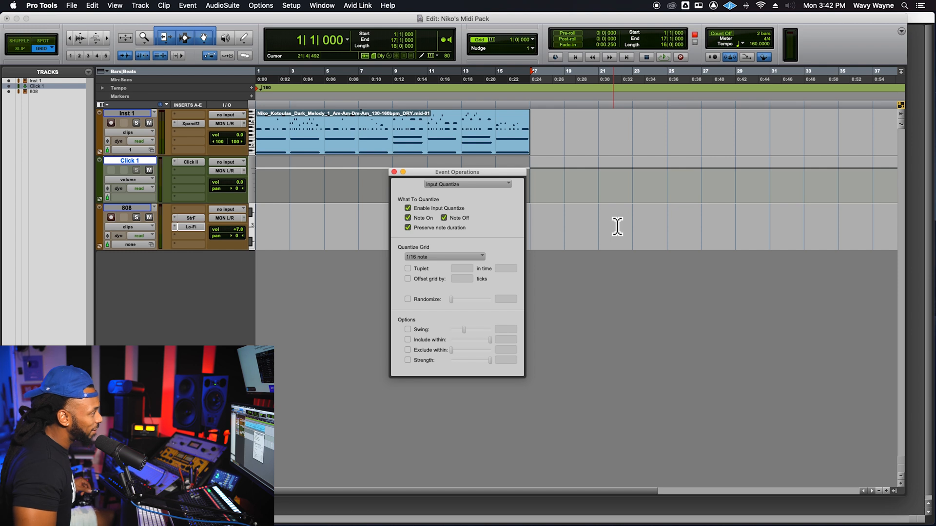
pyautogui.click(467, 257)
pyautogui.click(470, 253)
pyautogui.click(394, 172)
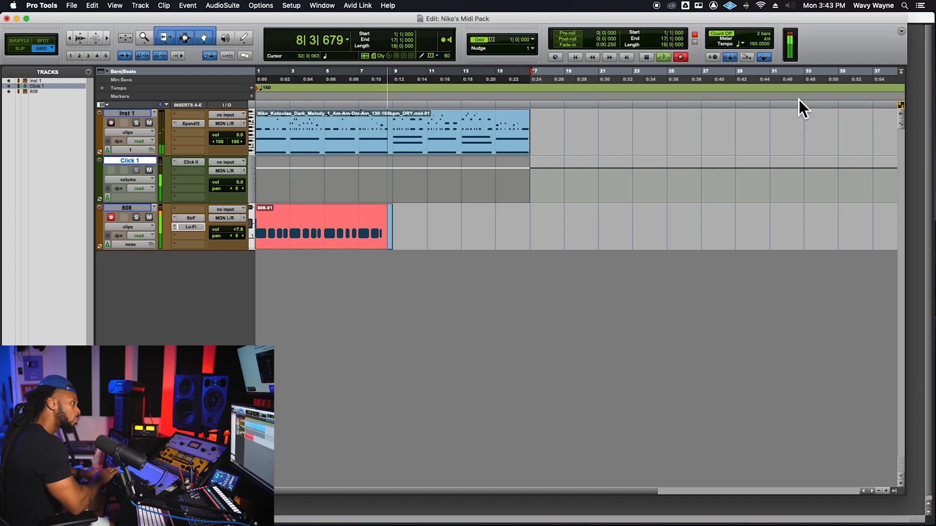
# - Finish recording an eight-bar 808 part on the 808 track and duplicate its clip at bar 9
pyautogui.press('space')
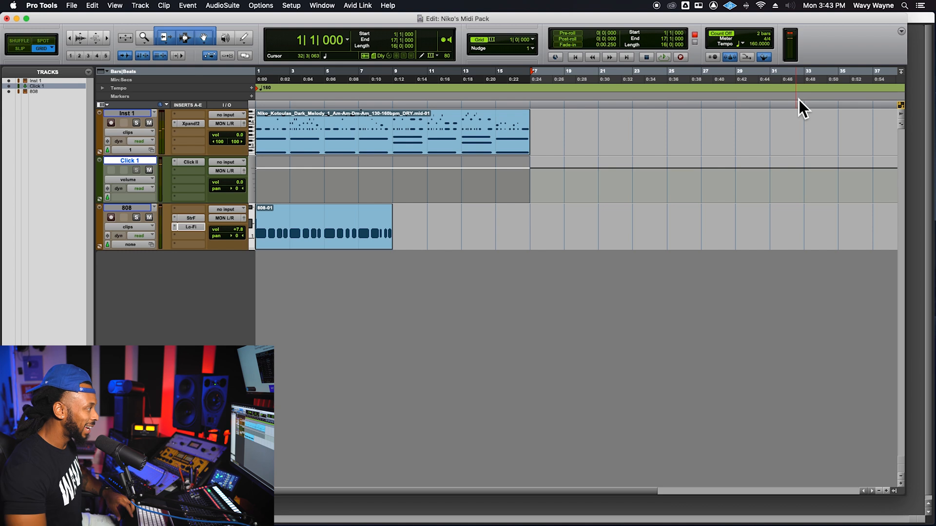
pyautogui.click(338, 246)
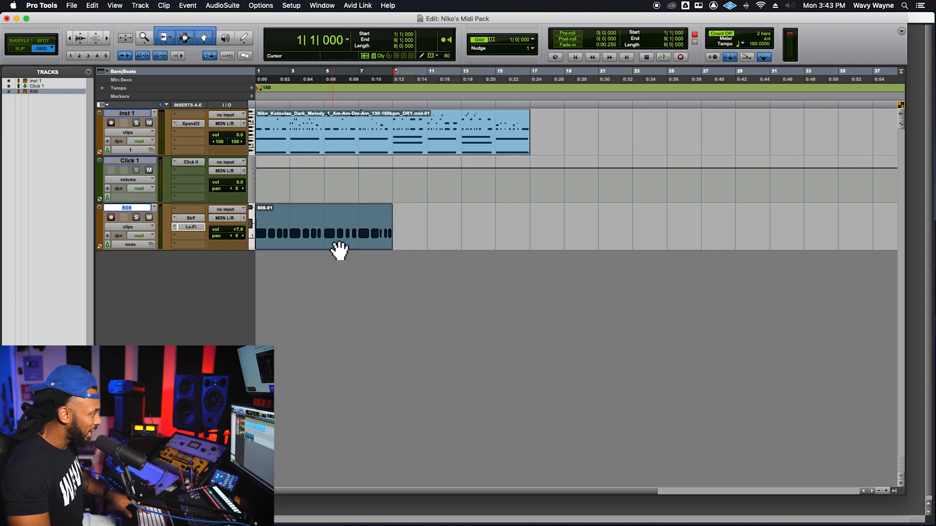
pyautogui.press('super+d')
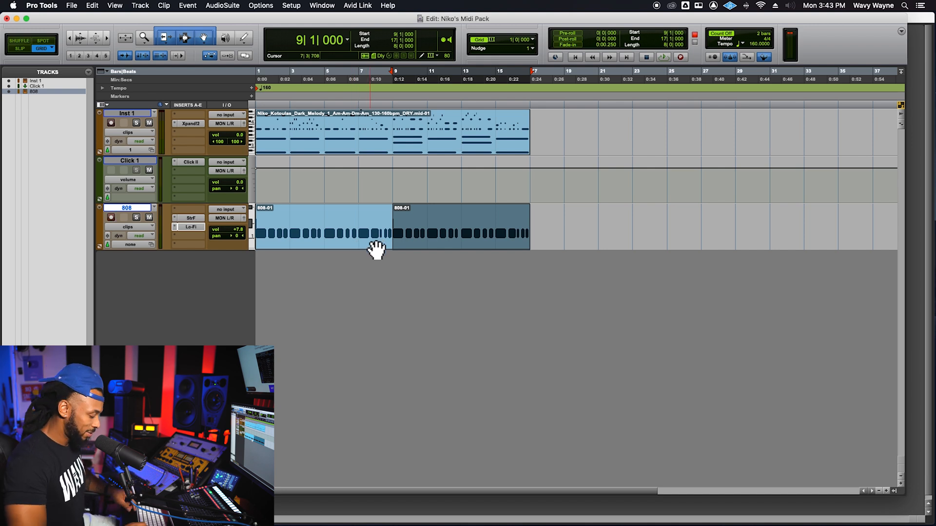
# - Play back the melody together with both 808 clips from bar 1
pyautogui.press('Return')
pyautogui.press('space')
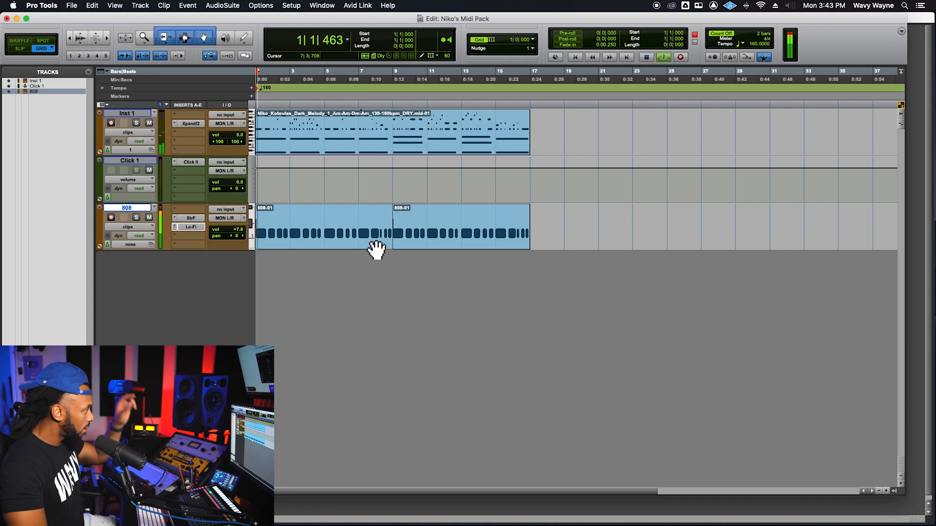
pyautogui.press('t')
pyautogui.press('t')
pyautogui.press('t')
pyautogui.press('t')
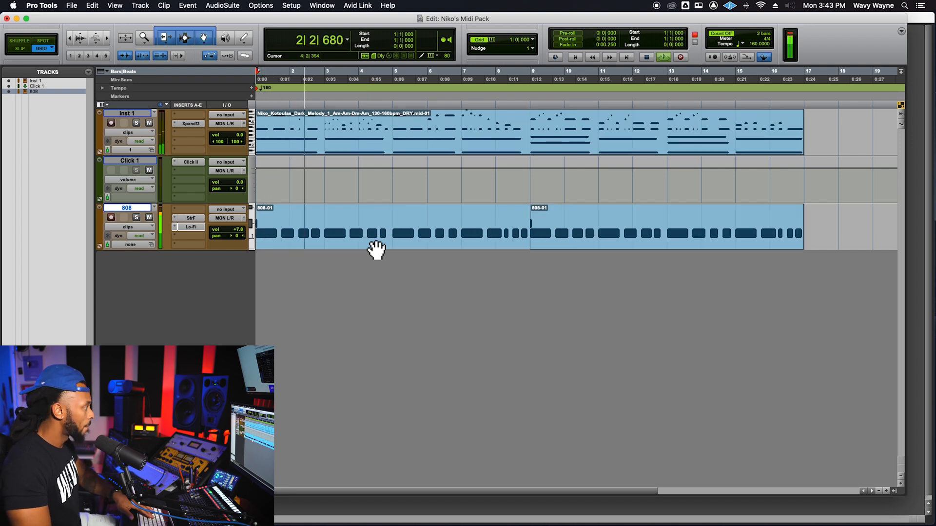
# - Check the first 808 clip in the MIDI Editor, close the editor, and stop playback after listening to the 808 part
pyautogui.doubleClick(319, 248)
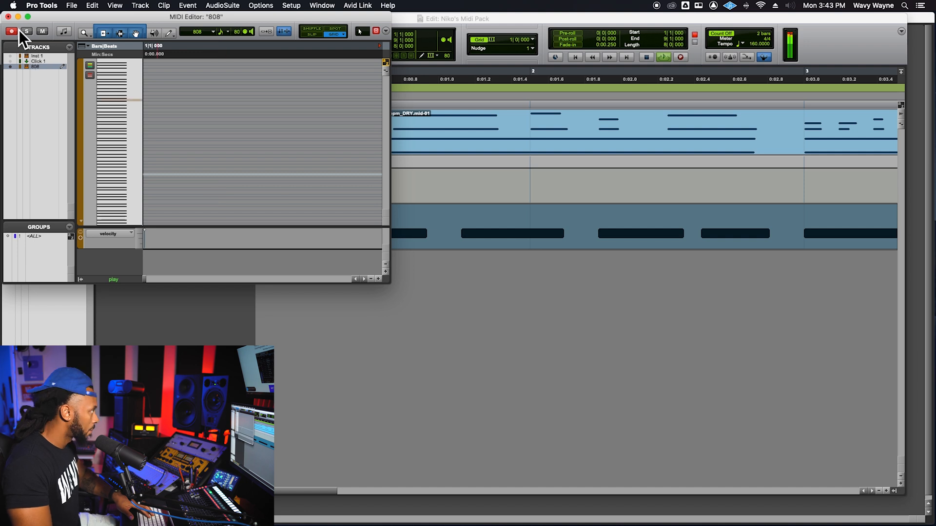
pyautogui.click(8, 16)
pyautogui.press('r')
pyautogui.press('r')
pyautogui.press('r')
pyautogui.press('r')
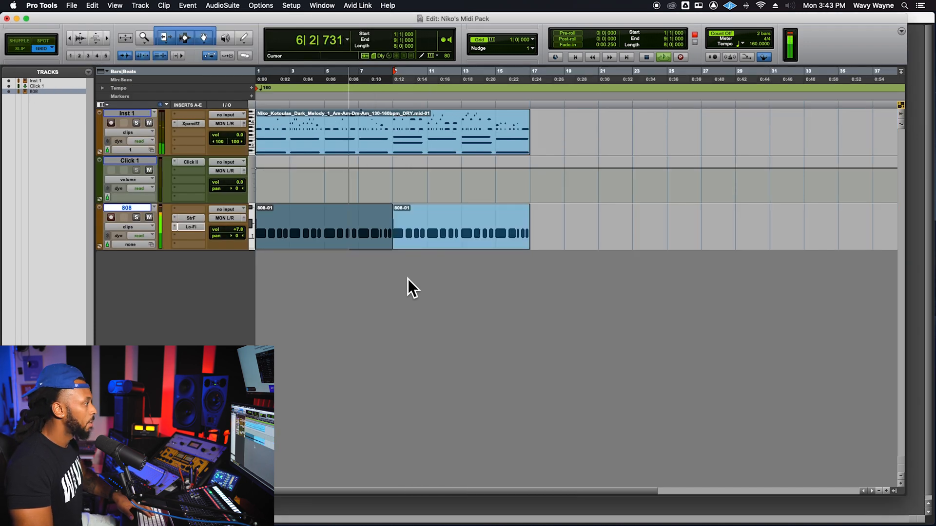
pyautogui.click(379, 227)
pyautogui.click(432, 226)
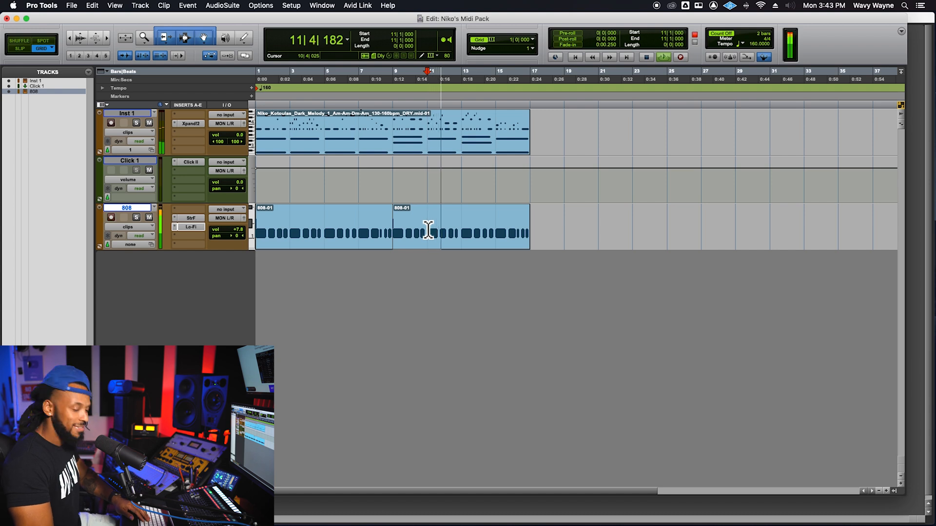
pyautogui.press('space')
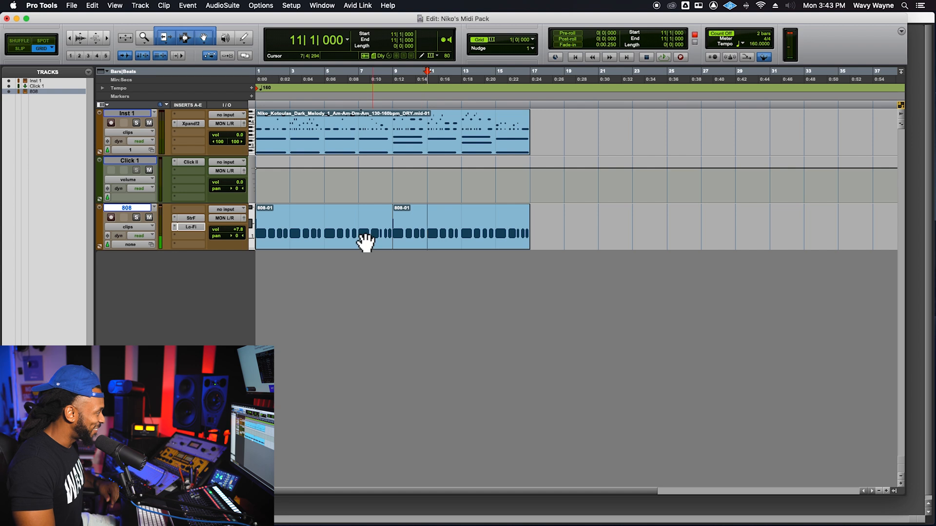
# - Delete the duplicate 808 clip at bar 9 and open the first 808 clip in an enlarged MIDI Editor window
pyautogui.click(427, 239)
pyautogui.press('Delete')
pyautogui.doubleClick(343, 249)
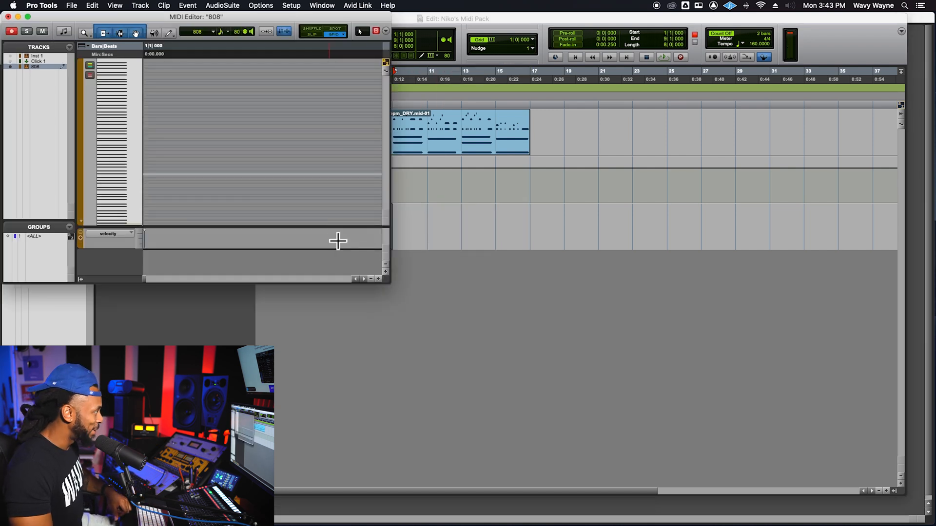
pyautogui.press('Return')
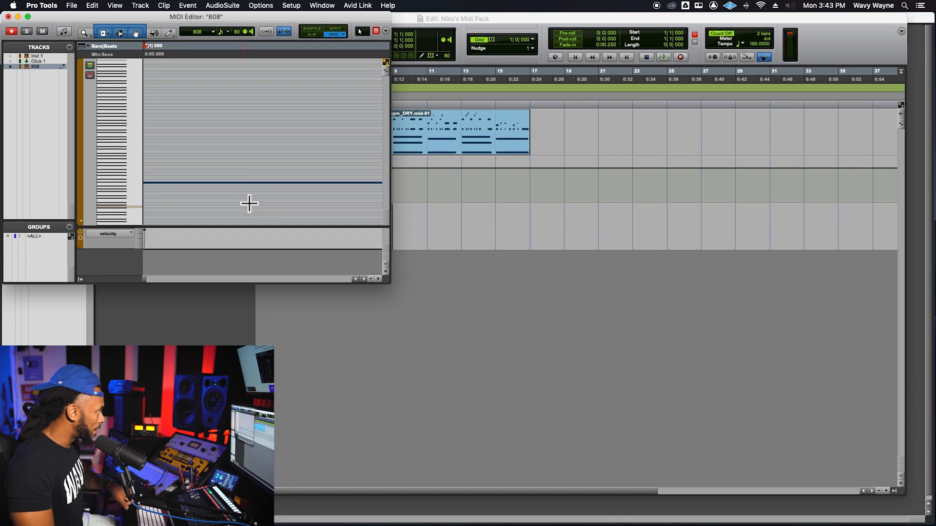
pyautogui.scroll(2, 249, 203)
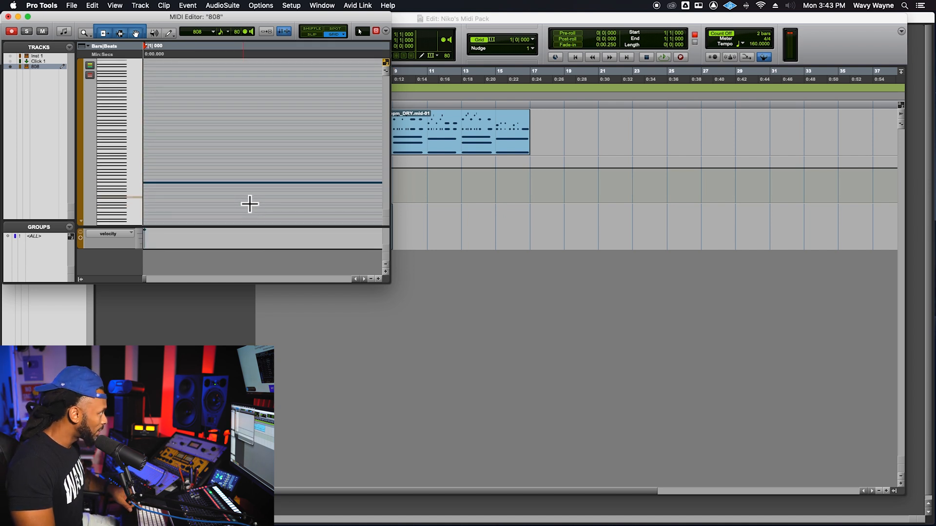
pyautogui.moveTo(393, 295); pyautogui.dragTo(653, 426)
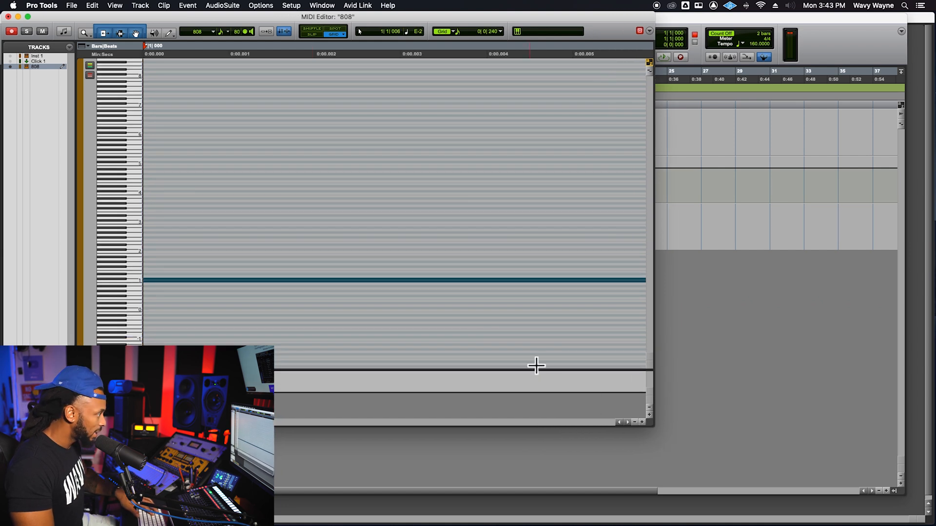
# - Remove the stray note at the very start of the 808 clip and close the MIDI Editor
pyautogui.press('r')
pyautogui.press('r')
pyautogui.press('r')
pyautogui.press('r')
pyautogui.press('r')
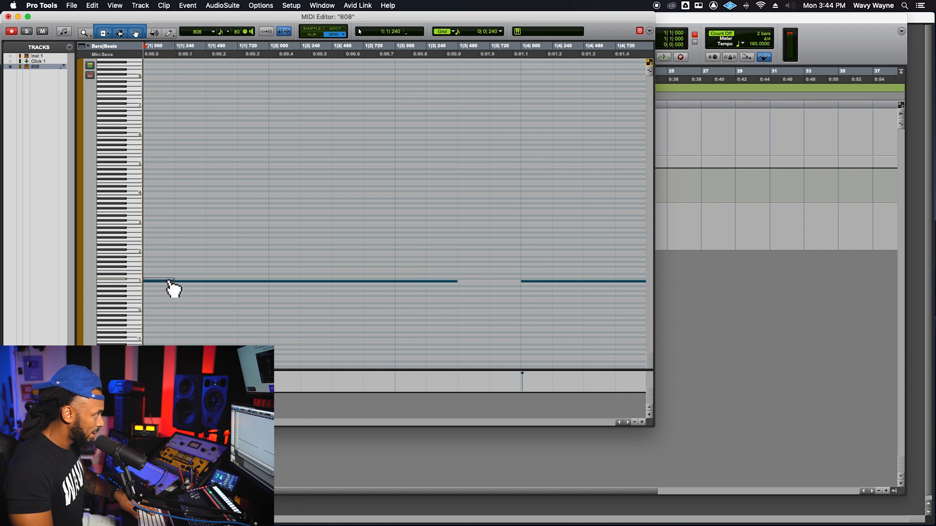
pyautogui.click(746, 372)
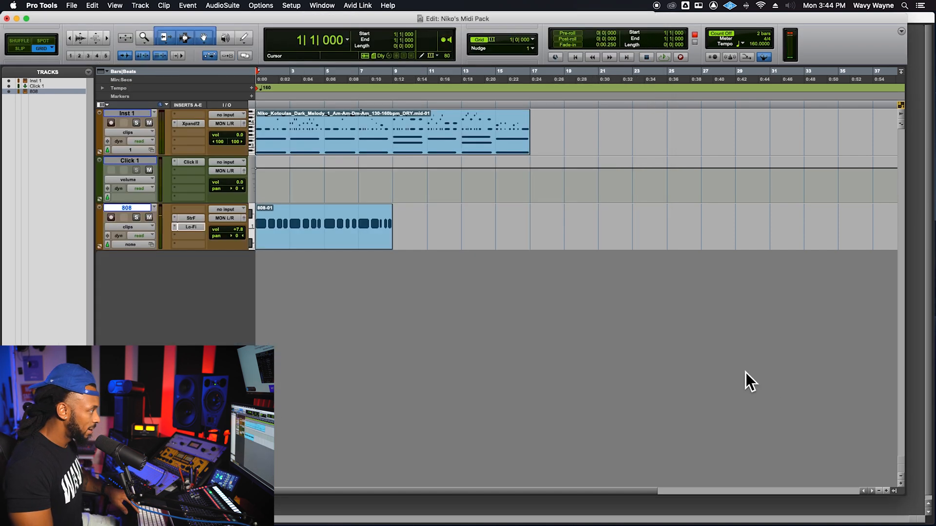
# - Duplicate the 808 clip directly after itself so the bass part extends to the end of the melody
pyautogui.click(338, 246)
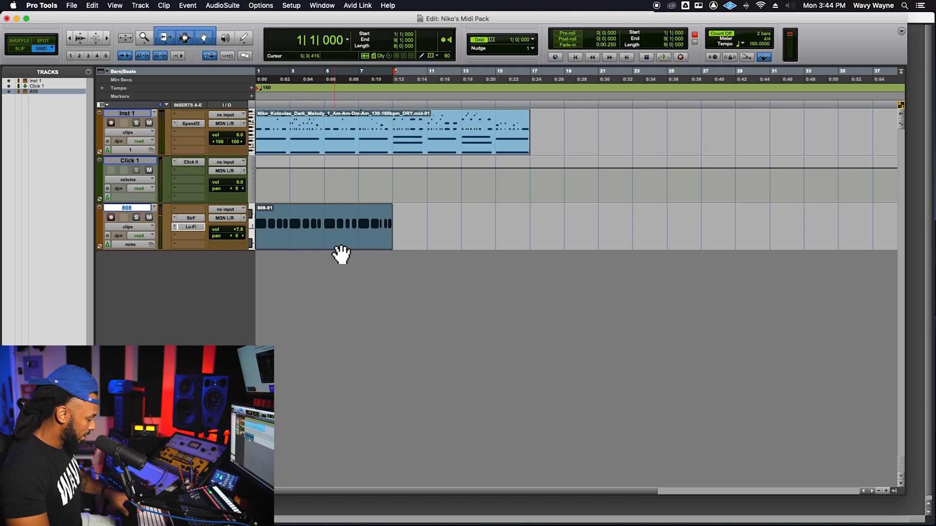
pyautogui.press('super+d')
pyautogui.click(344, 233)
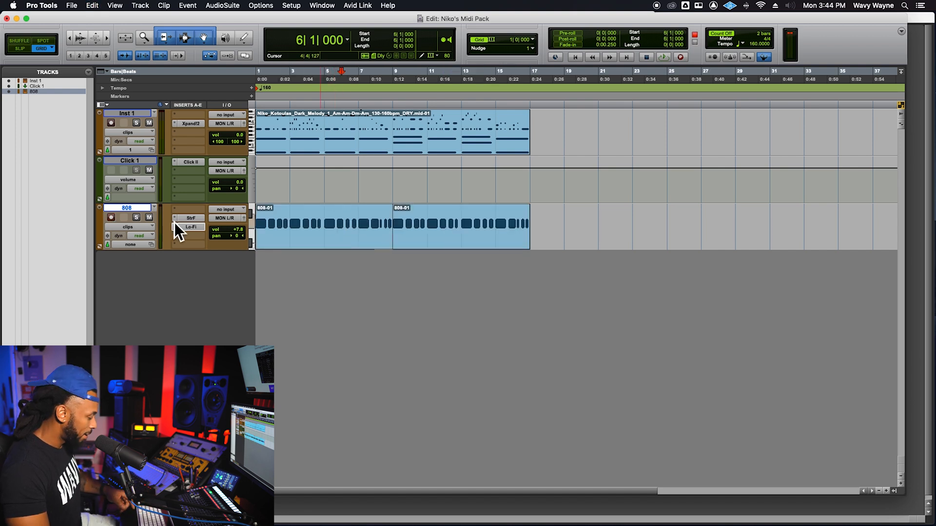
# - Duplicate the 808 track once without its playlists and automation, and remove the Lo-Fi insert from the duplicate
pyautogui.hotkey('alt', 'shift', 'd')
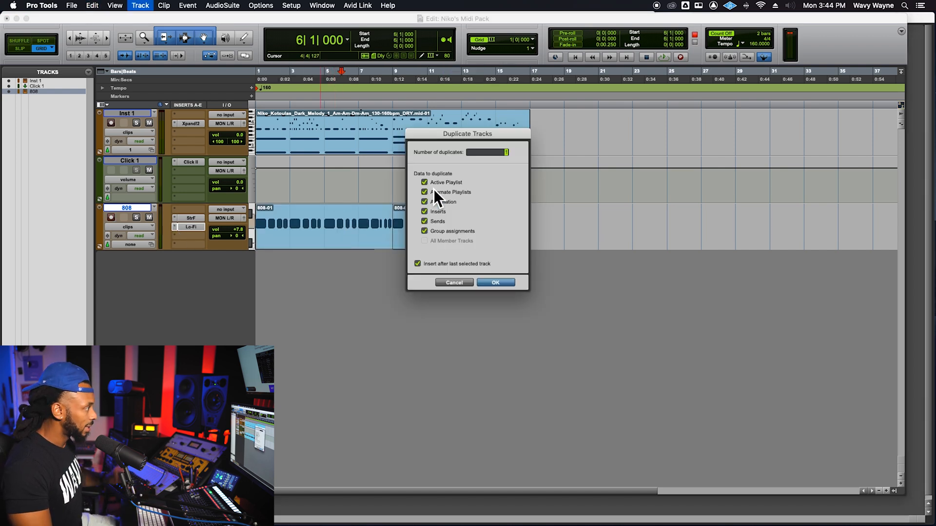
pyautogui.click(505, 284)
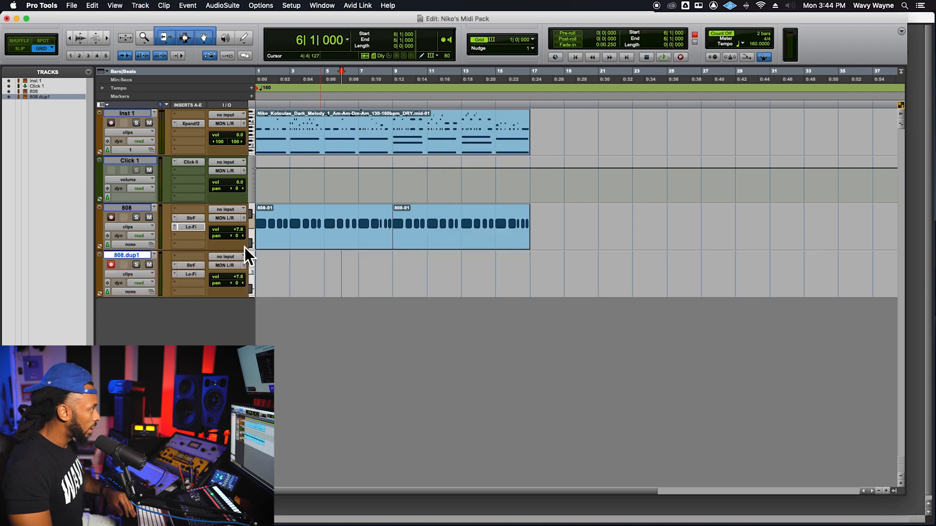
pyautogui.click(130, 207)
pyautogui.click(129, 255)
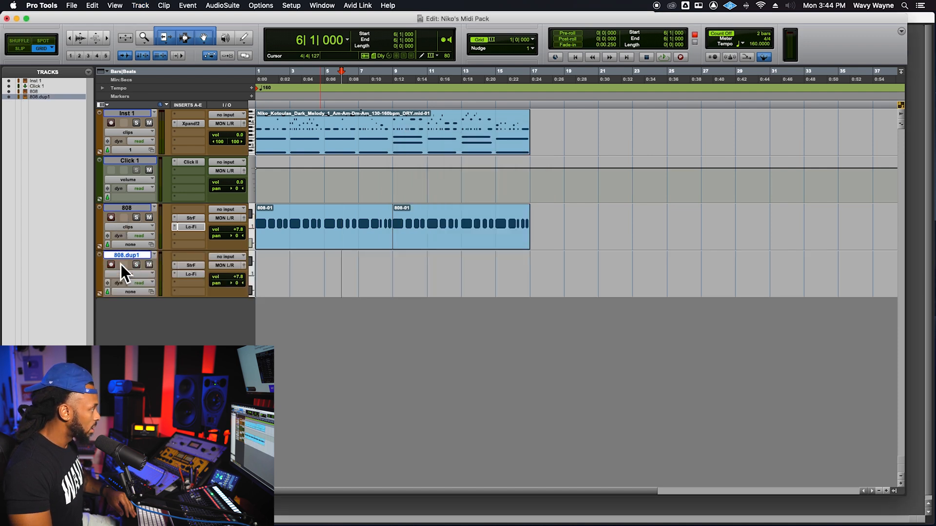
pyautogui.click(176, 276)
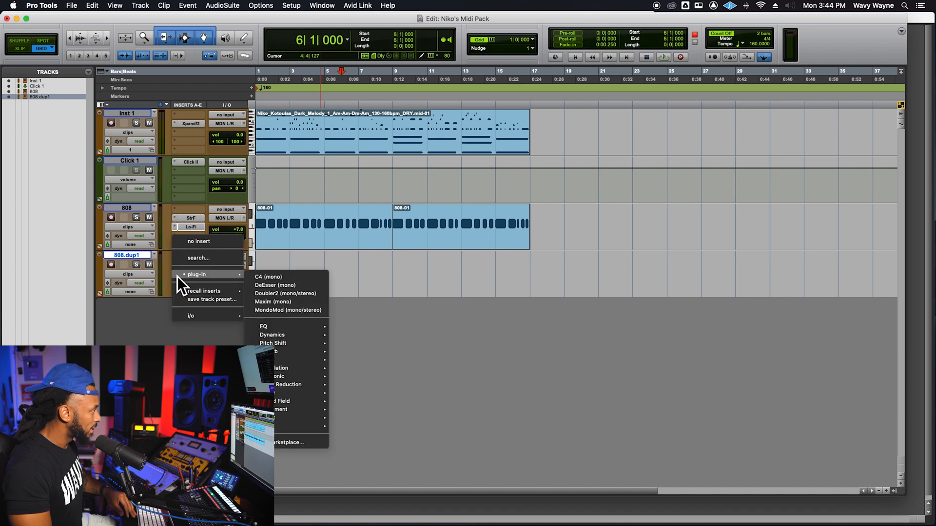
pyautogui.click(192, 247)
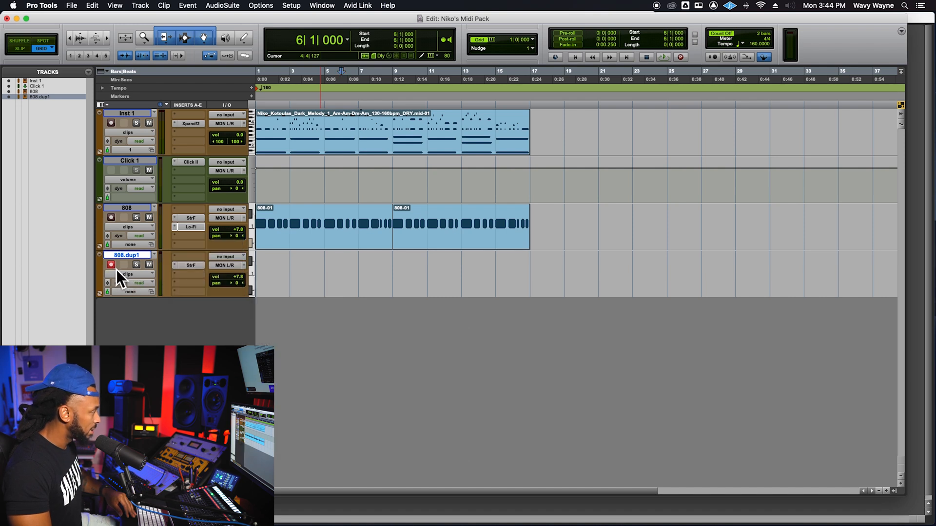
# - Check the Structure Free patch on the 808.dup1 track, close the plug-in window, and record-enable the track
pyautogui.click(193, 269)
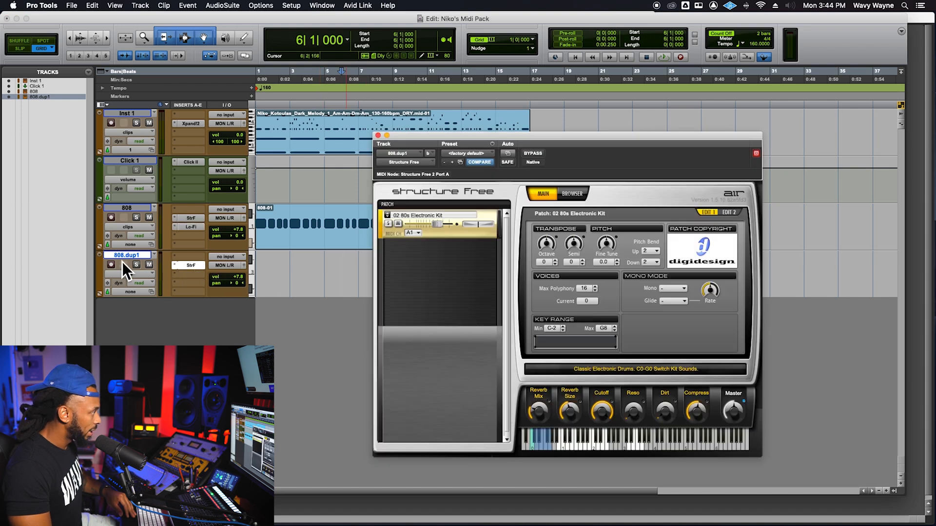
pyautogui.click(378, 136)
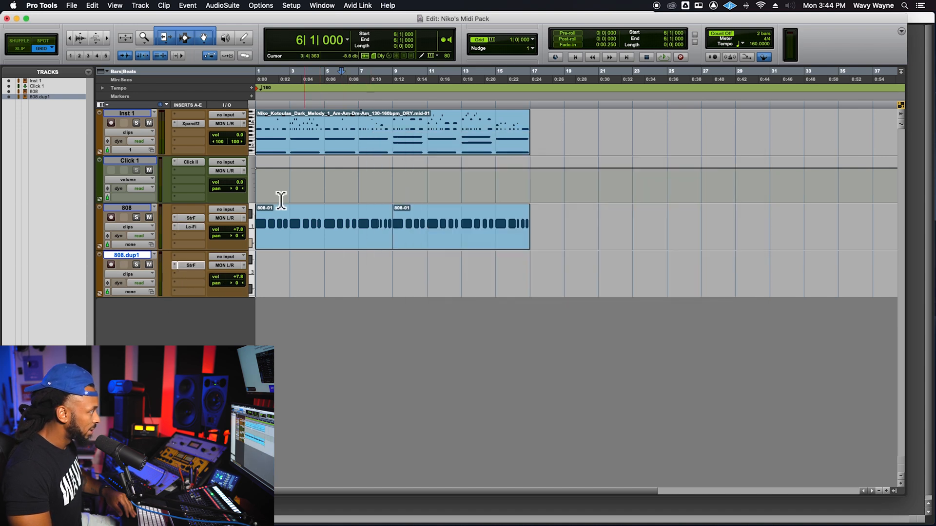
pyautogui.click(112, 267)
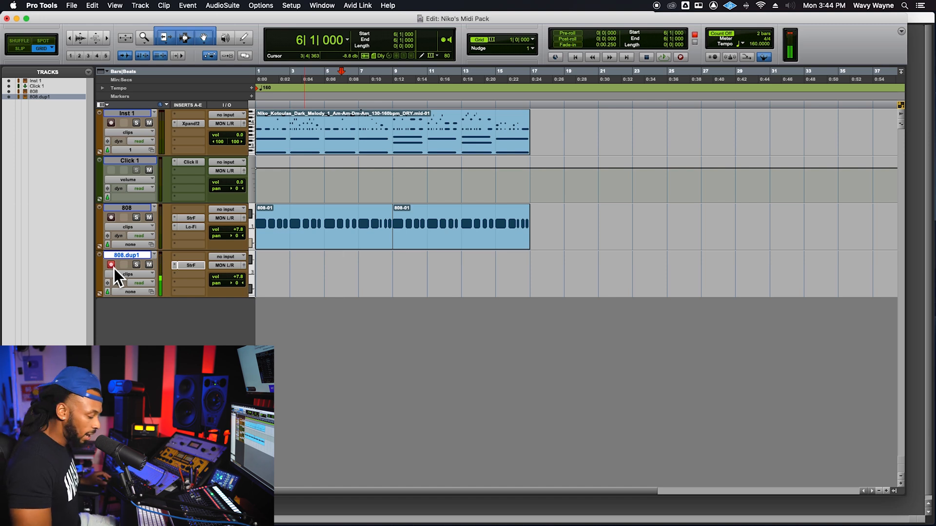
# - Save the session and set the 808.dup1 track's volume to +0.6 dB
pyautogui.keyDown('alt'); pyautogui.click(241, 281); pyautogui.keyUp('alt')
pyautogui.press('super+s')
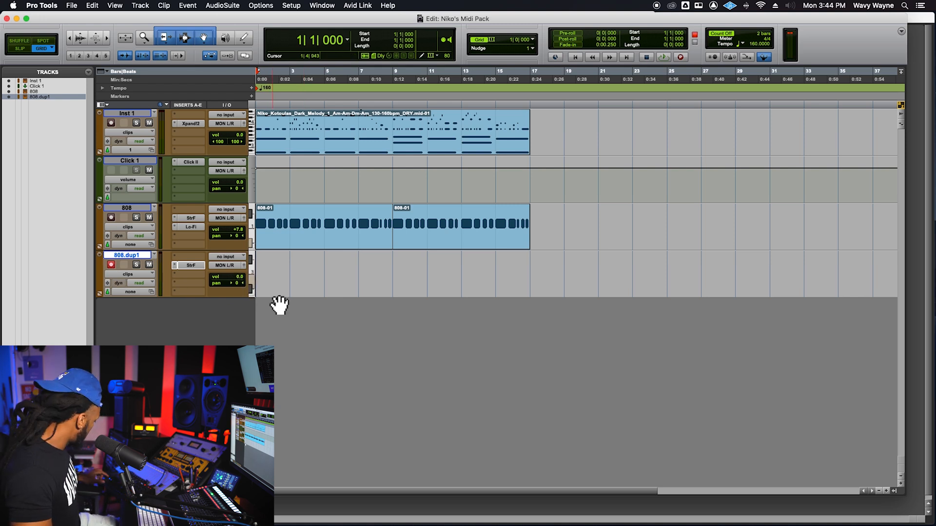
pyautogui.moveTo(243, 281); pyautogui.dragTo(241, 276)
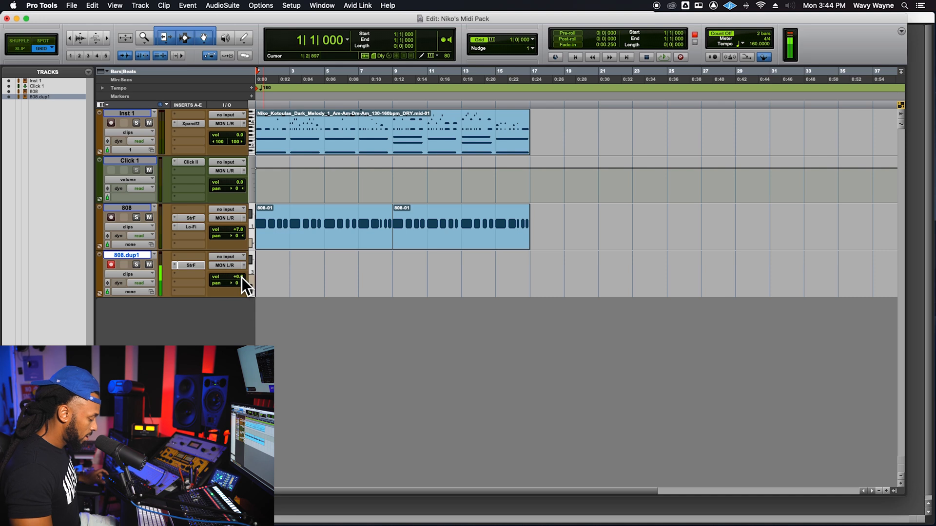
# - Record a snare part on the 808.dup1 track from bar 1 to the end of the melody
pyautogui.press('super+space')
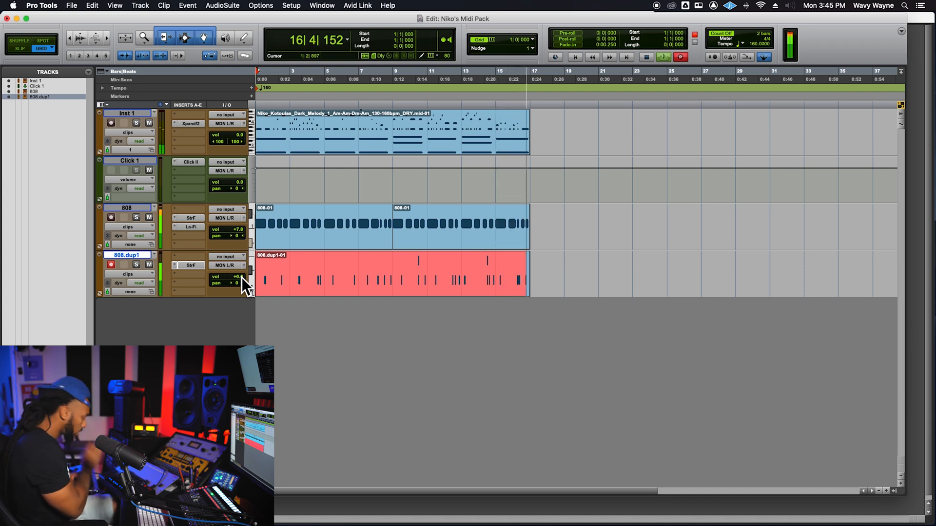
pyautogui.press('space')
# - Edit the recorded snare clip in the MIDI Editor to eliminate the two stray higher-pitched notes, and close the editor
pyautogui.click(301, 291)
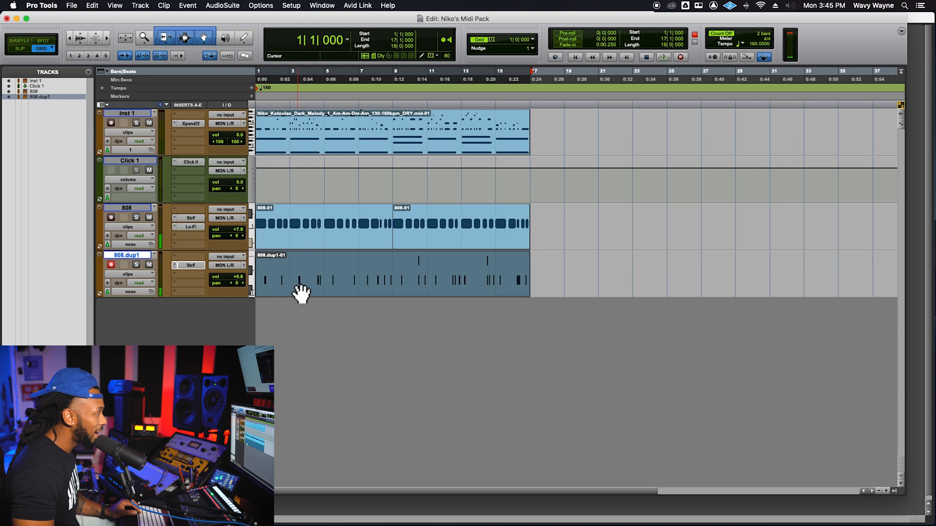
pyautogui.doubleClick(324, 286)
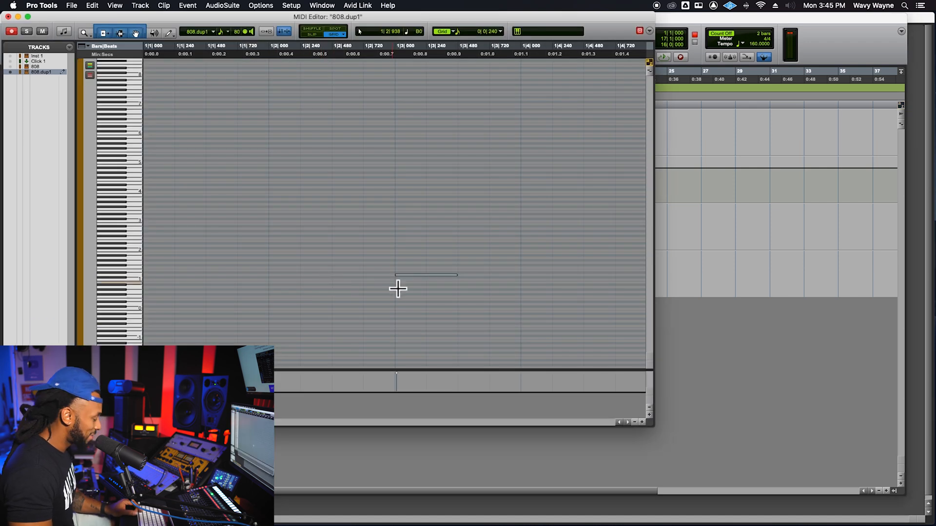
pyautogui.press('r')
pyautogui.press('r')
pyautogui.press('r')
pyautogui.press('r')
pyautogui.press('r')
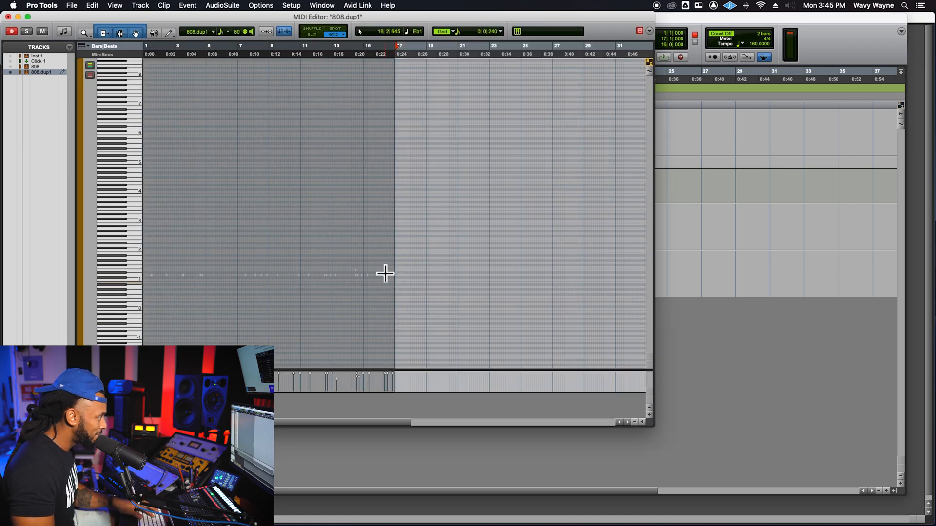
pyautogui.click(349, 253)
pyautogui.moveTo(274, 254); pyautogui.dragTo(379, 281)
pyautogui.click(804, 297)
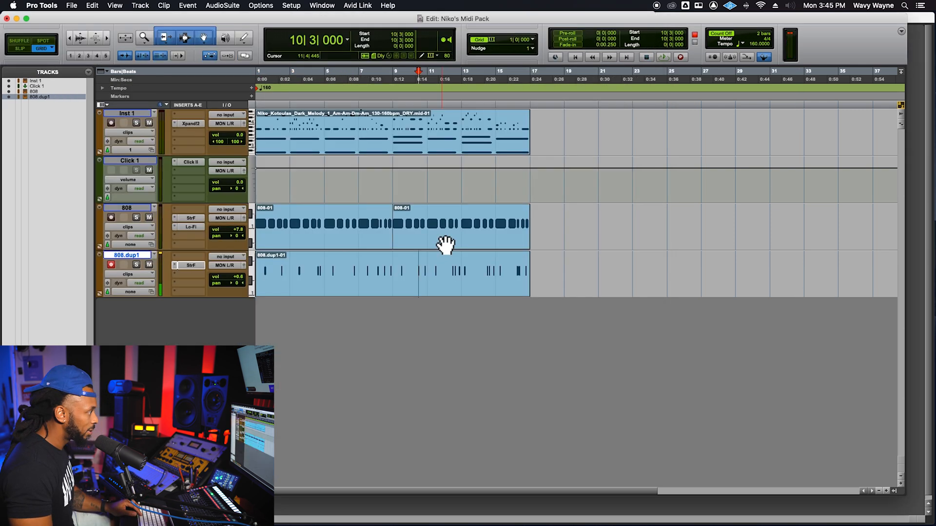
# - Balance the tracks during playback from bar 1, setting 808.dup1's volume to +1.2 dB and the 808's to +2.3 dB
pyautogui.press('space')
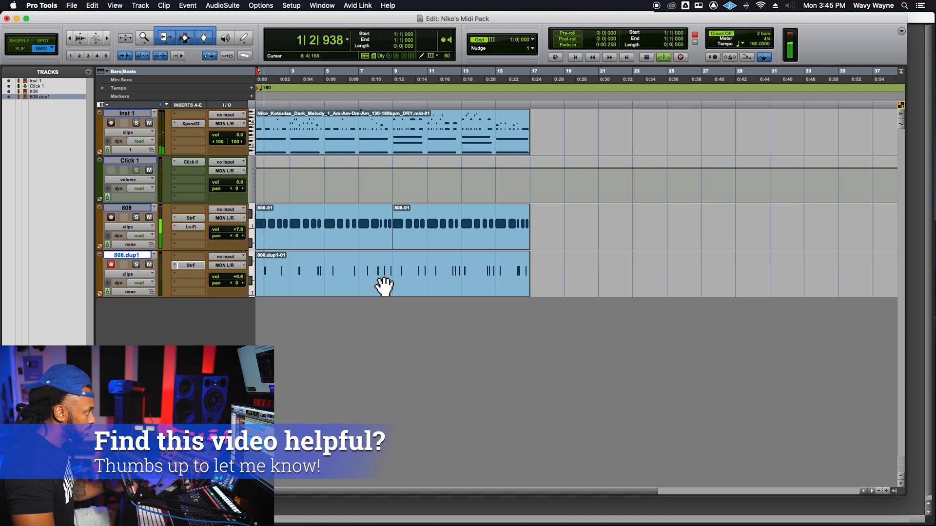
pyautogui.moveTo(241, 279); pyautogui.dragTo(243, 234)
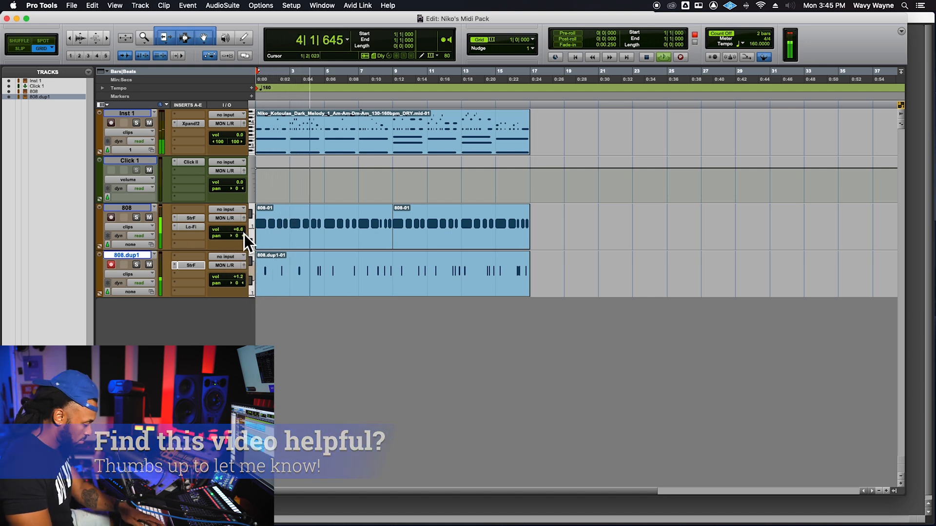
pyautogui.press('super+equal')
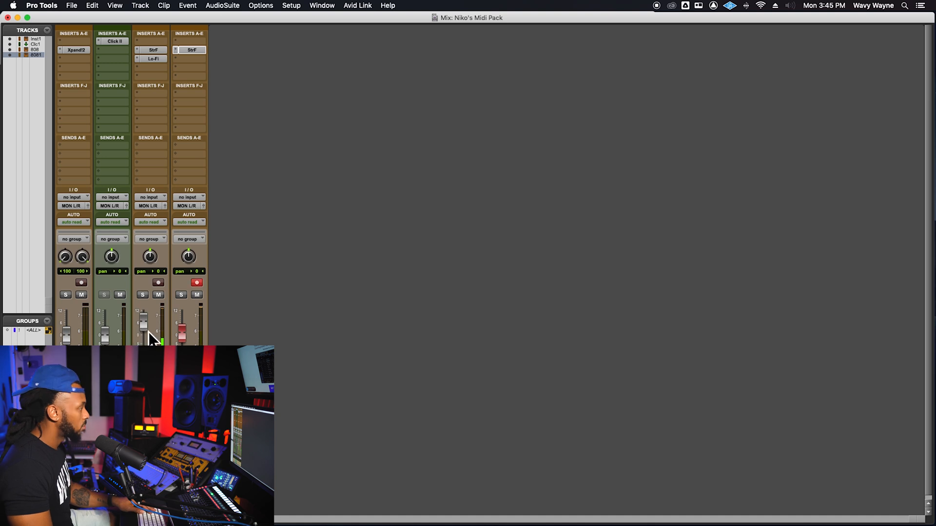
pyautogui.moveTo(148, 332); pyautogui.dragTo(149, 336)
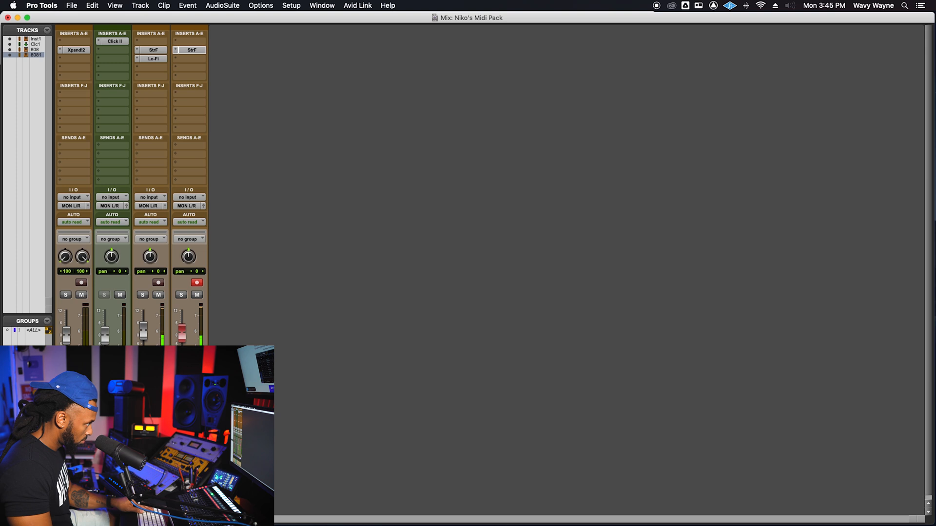
pyautogui.press('super+equal')
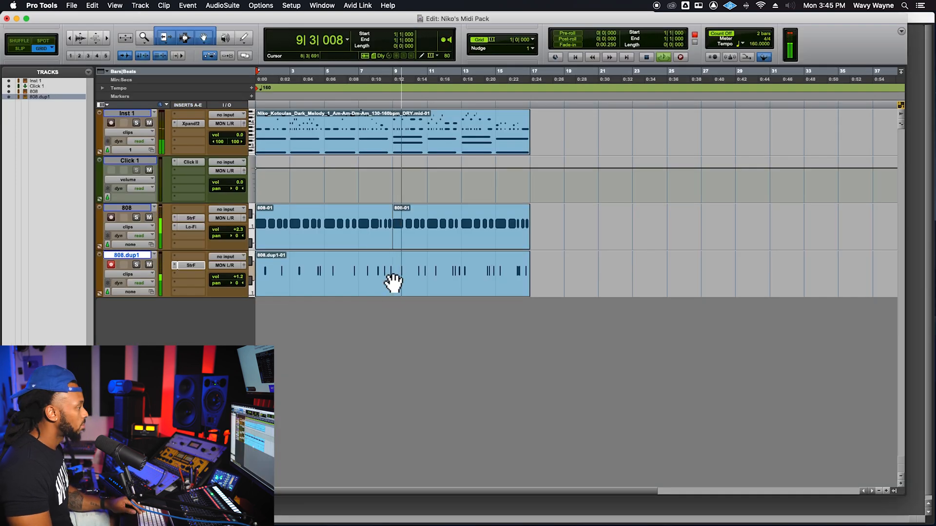
pyautogui.click(394, 265)
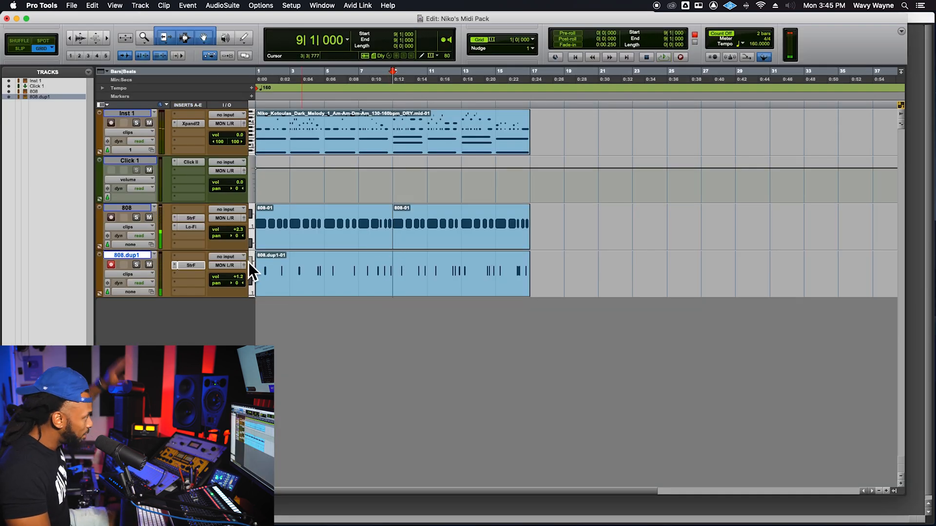
# - Duplicate the 808.dup1 track without its playlists and automation, and rename the original Snare and the new copy HH
pyautogui.hotkey('alt', 'shift', 'd')
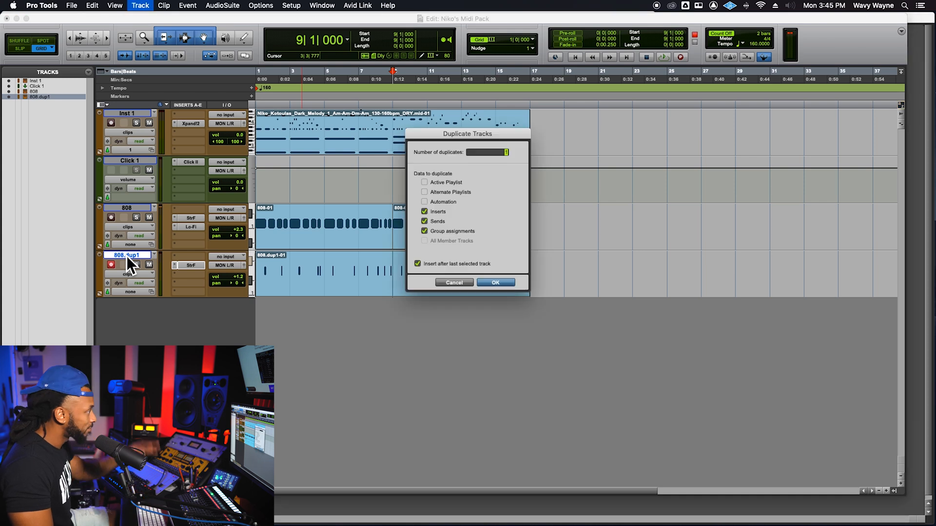
pyautogui.click(494, 283)
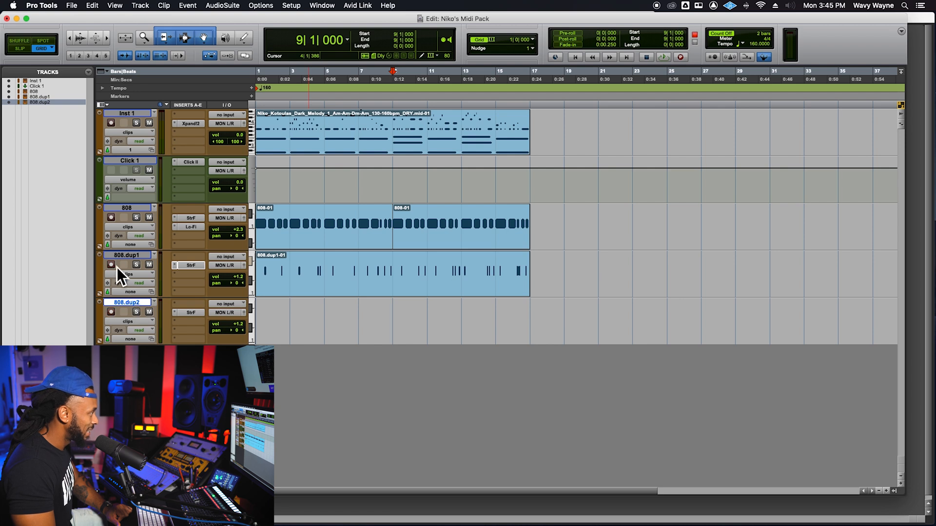
pyautogui.click(132, 257)
pyautogui.doubleClick(133, 259)
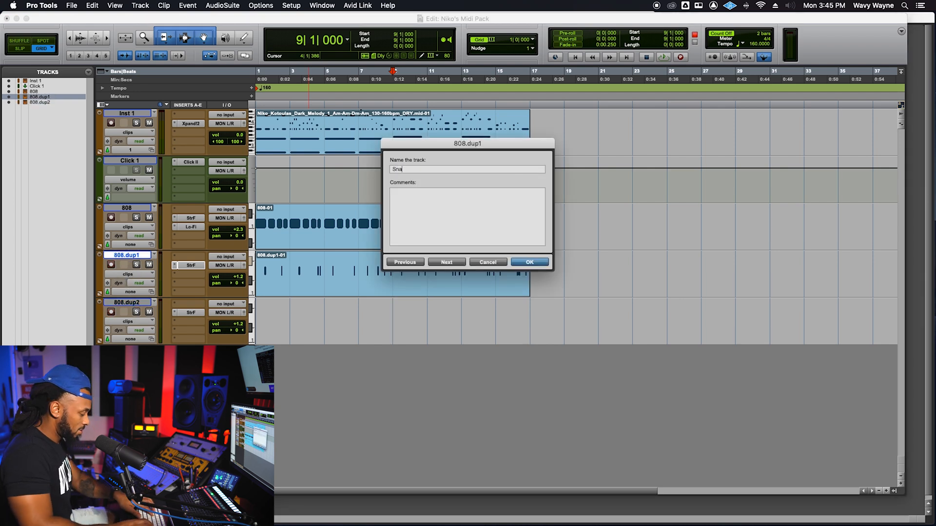
pyautogui.press('Return')
pyautogui.doubleClick(132, 302)
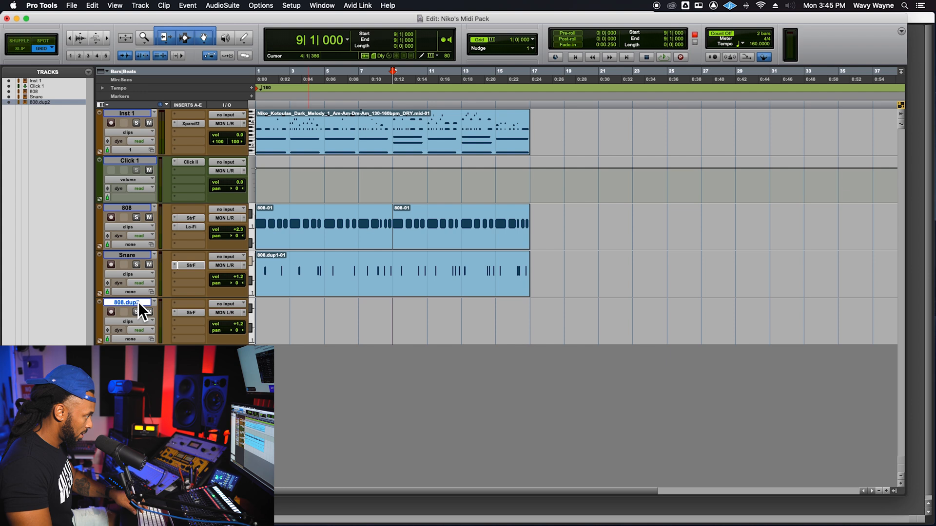
pyautogui.write('HH')
pyautogui.press('Return')
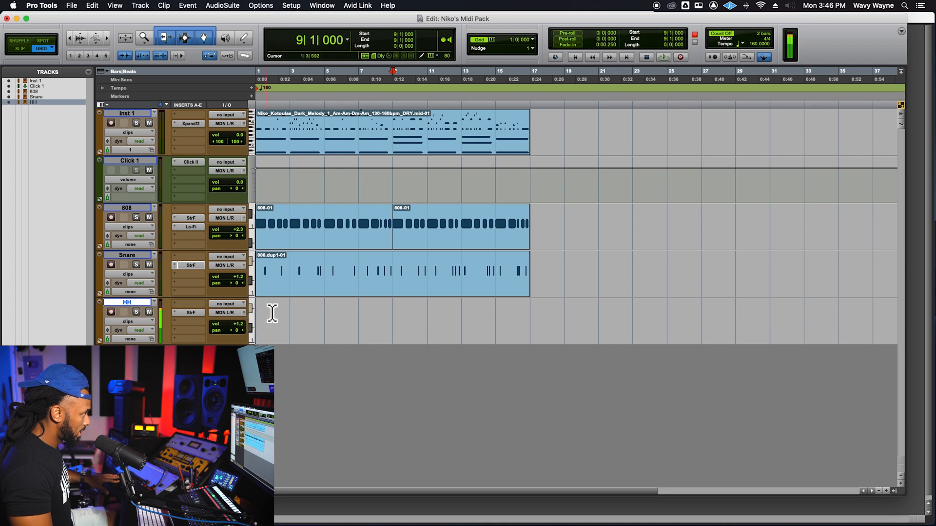
# - Copy the 808's Lo-Fi insert to the HH track, setting anti-alias to 82%, sample rate to 36000 Hertz and distortion to 2.9
pyautogui.moveTo(194, 231); pyautogui.dragTo(193, 322)
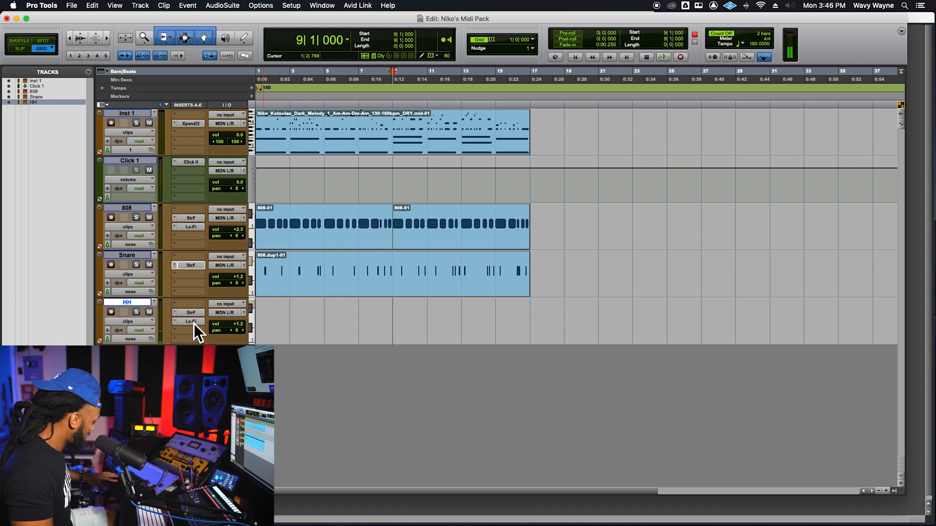
pyautogui.click(191, 321)
pyautogui.moveTo(516, 209); pyautogui.dragTo(489, 241)
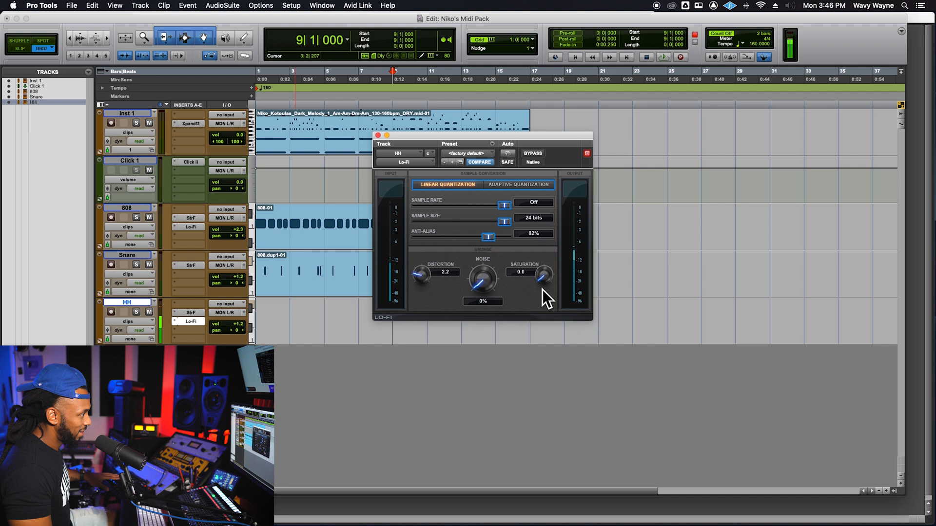
pyautogui.moveTo(503, 203); pyautogui.dragTo(500, 204)
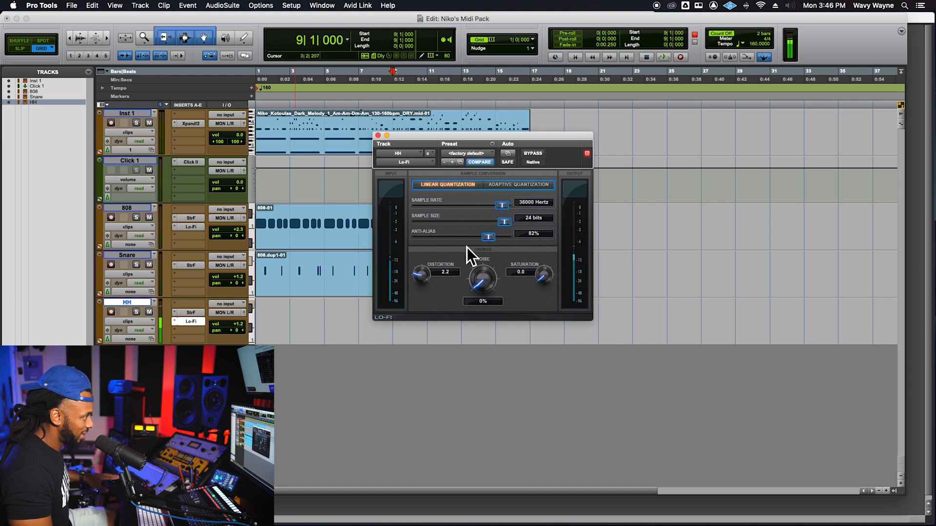
pyautogui.moveTo(429, 274); pyautogui.dragTo(431, 267)
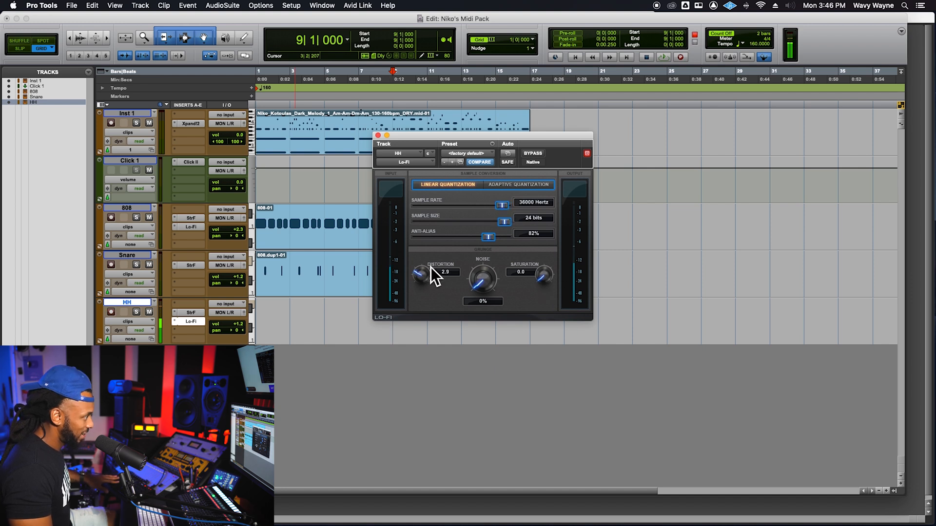
pyautogui.click(377, 136)
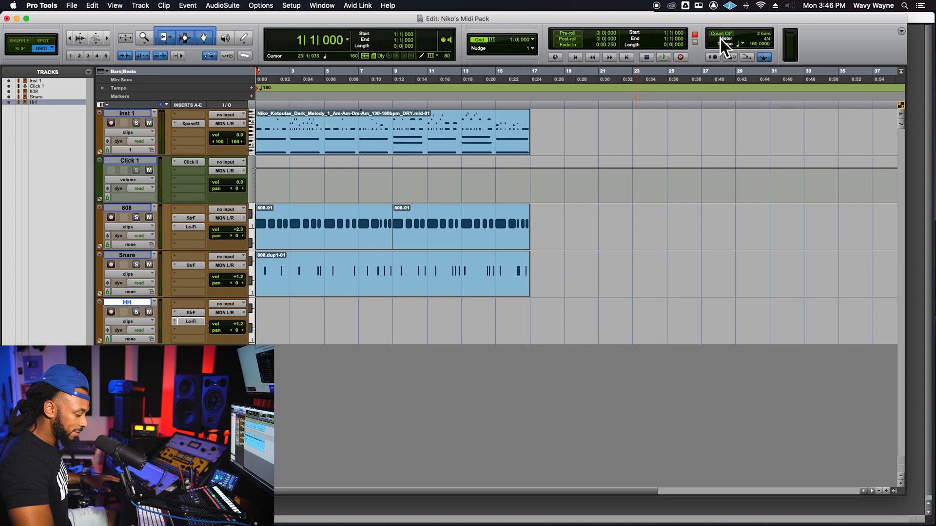
# - Record a hi-hat part on the HH track from bar 1 until just past the end of the melody
pyautogui.press('super+space')
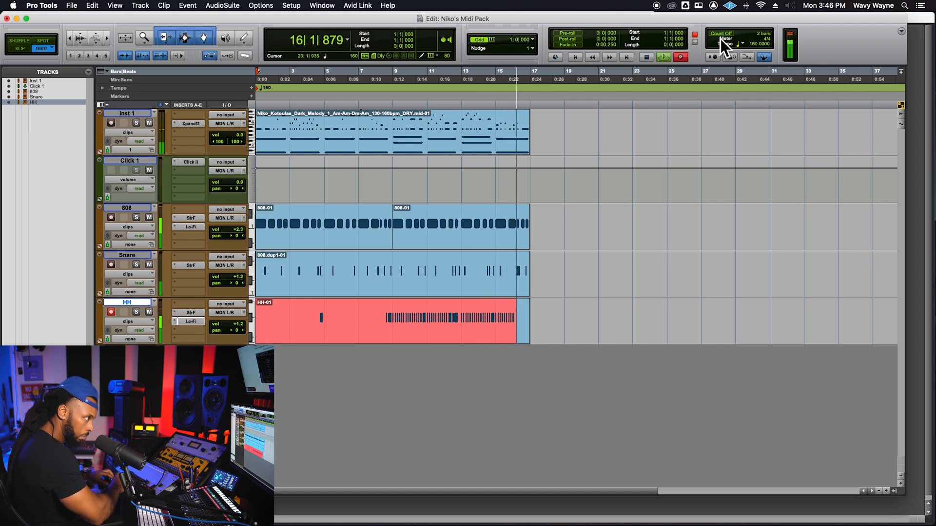
pyautogui.press('space')
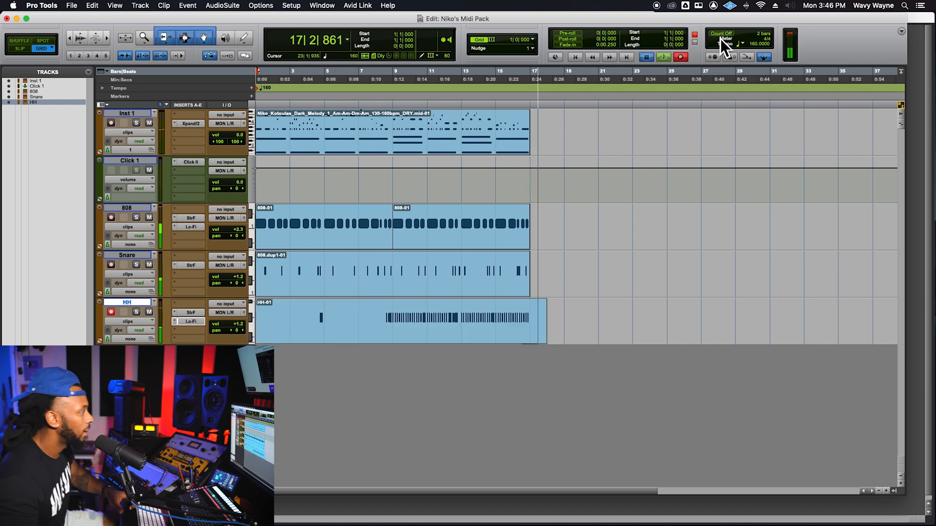
# - Trim the HH clip to bars 4 through 17 and quantize its notes to a 1/32 note grid
pyautogui.click(397, 341)
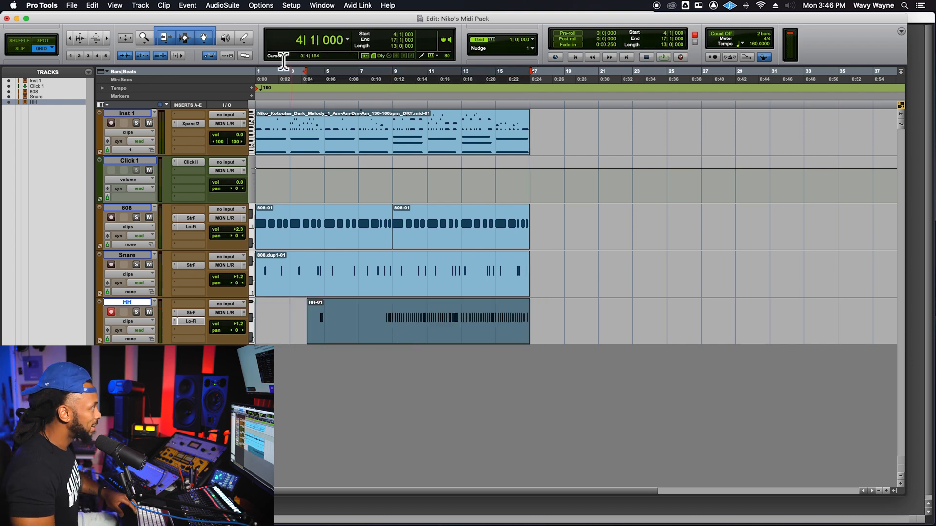
pyautogui.click(187, 6)
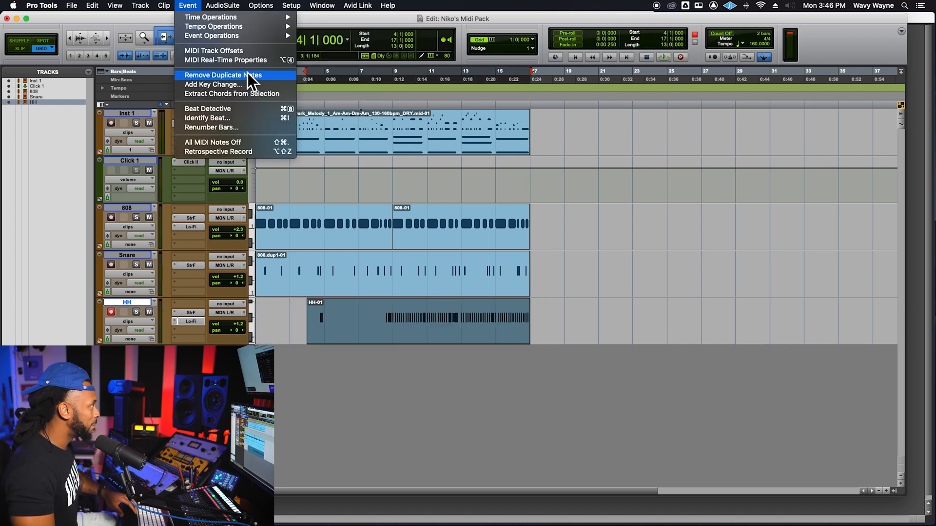
pyautogui.moveTo(236, 35)
pyautogui.click(342, 49)
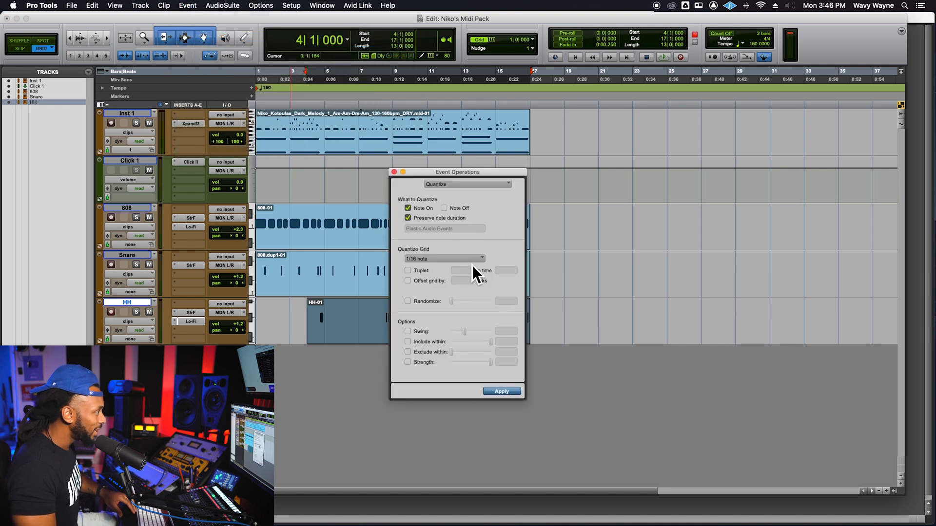
pyautogui.click(470, 259)
pyautogui.click(468, 267)
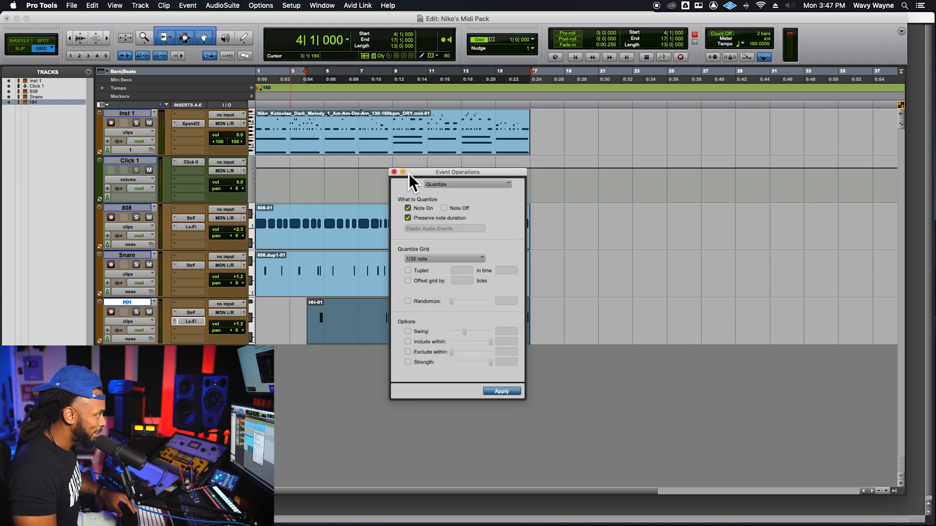
pyautogui.click(394, 172)
# - Quantize the whole Snare clip to the 1/32 note grid and close the Event Operations window
pyautogui.click(470, 295)
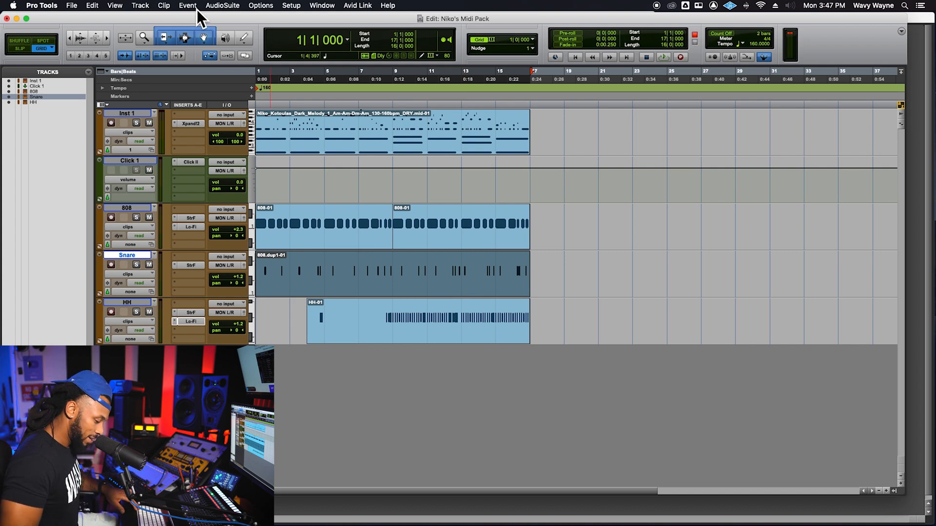
pyautogui.hotkey('alt', '0')
pyautogui.moveTo(481, 171); pyautogui.dragTo(701, 129)
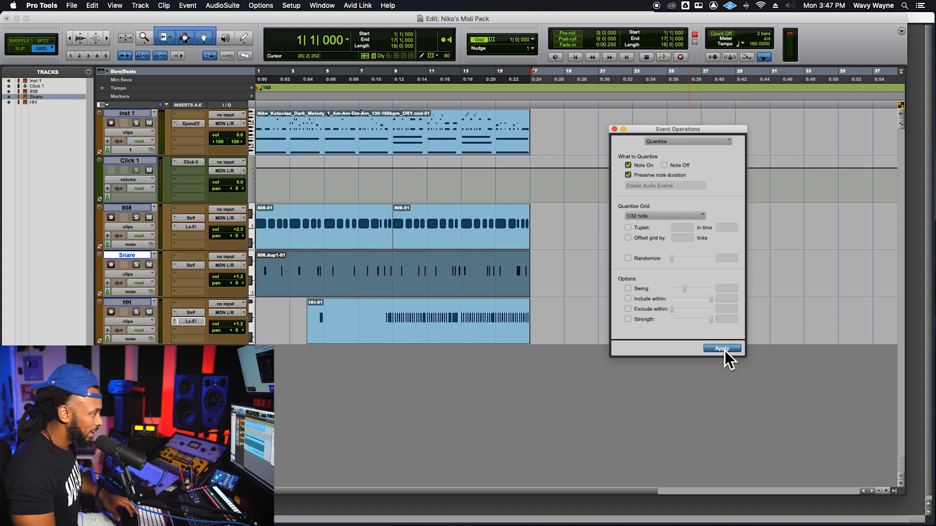
pyautogui.click(615, 130)
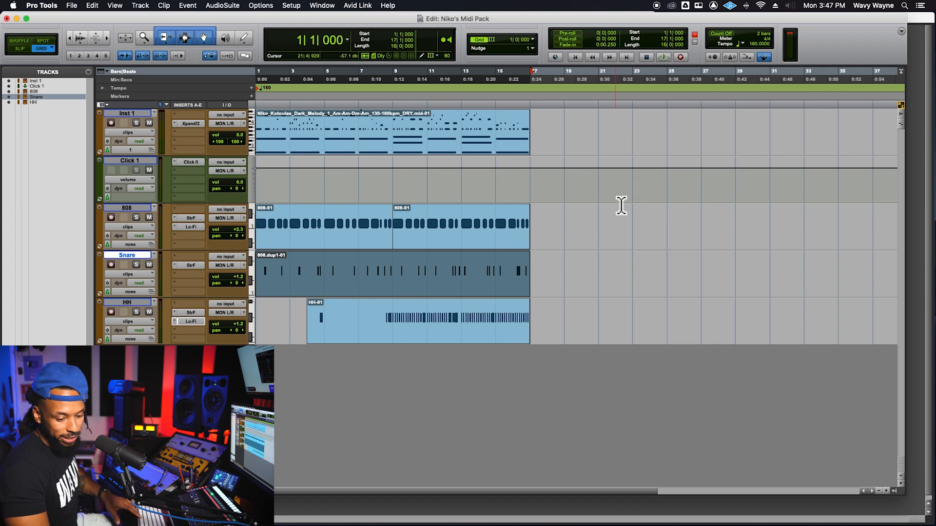
# - Play the beat from bar 1 and check the track faders and levels in the mixer
pyautogui.press('space')
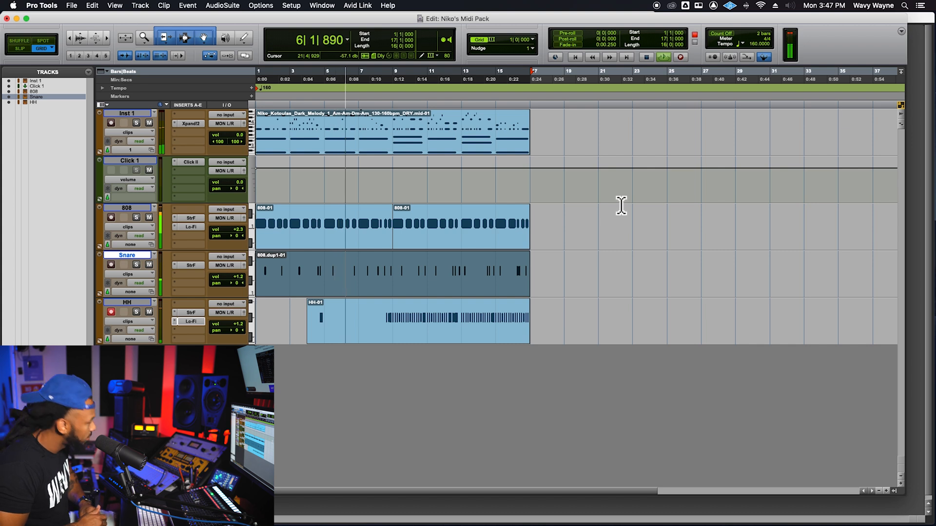
pyautogui.press('super+equal')
pyautogui.scroll(-1, 216, 302)
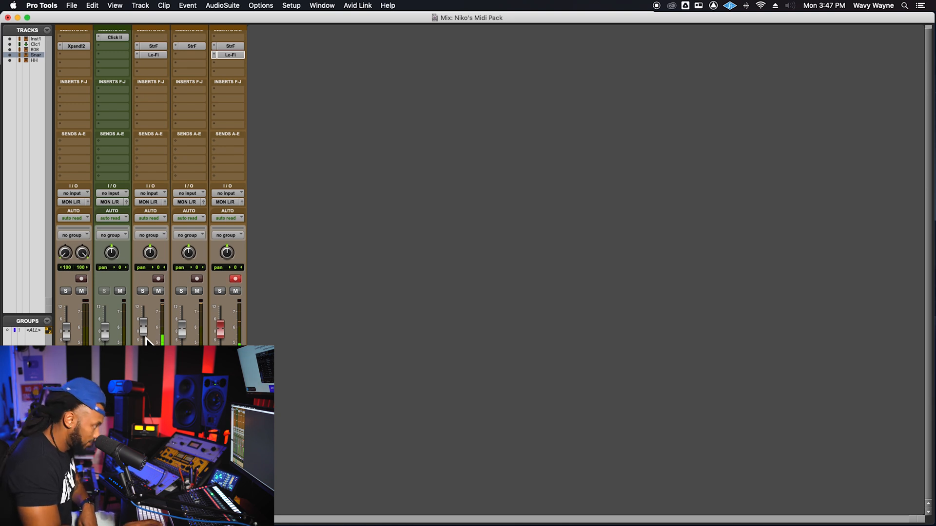
pyautogui.press('super+equal')
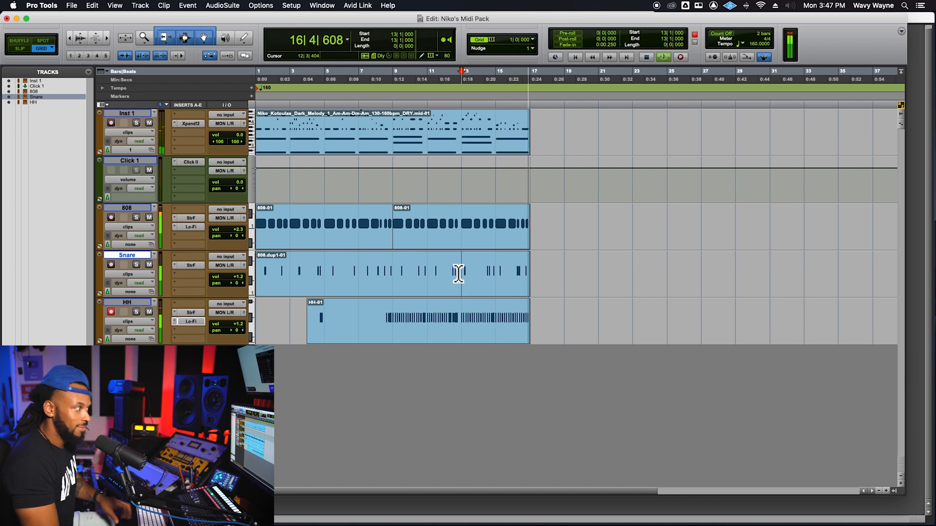
# - Delete the snare note just after the start of bar 13 in the MIDI Editor, return to bar 1 and disarm the HH track
pyautogui.doubleClick(479, 295)
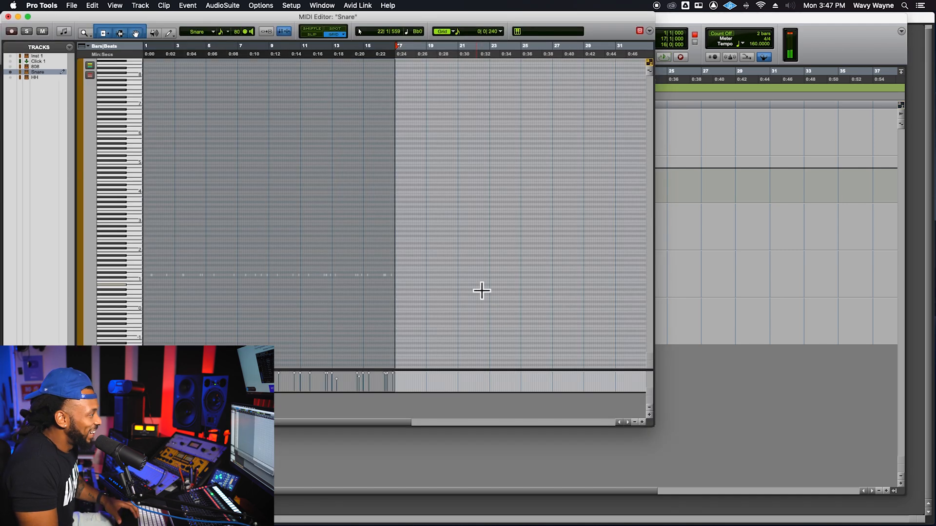
pyautogui.click(303, 255)
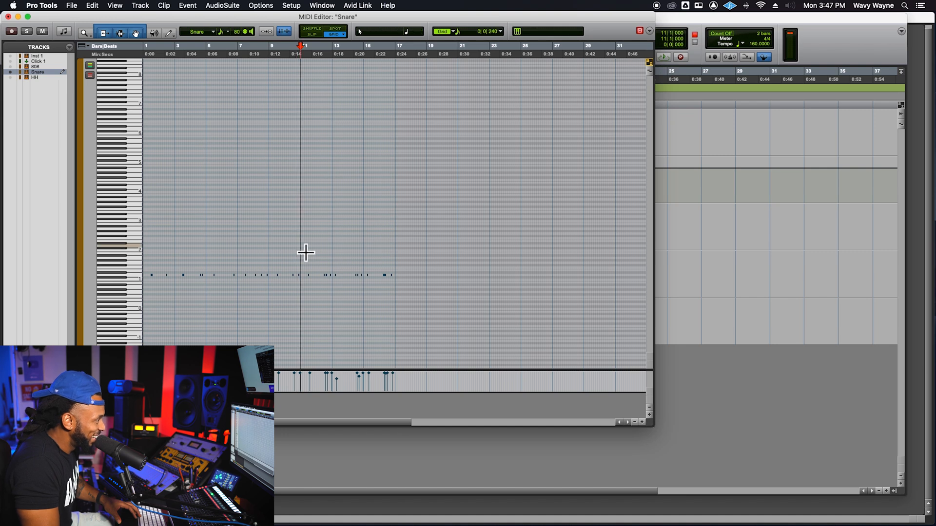
pyautogui.press('space')
pyautogui.press('t')
pyautogui.press('t')
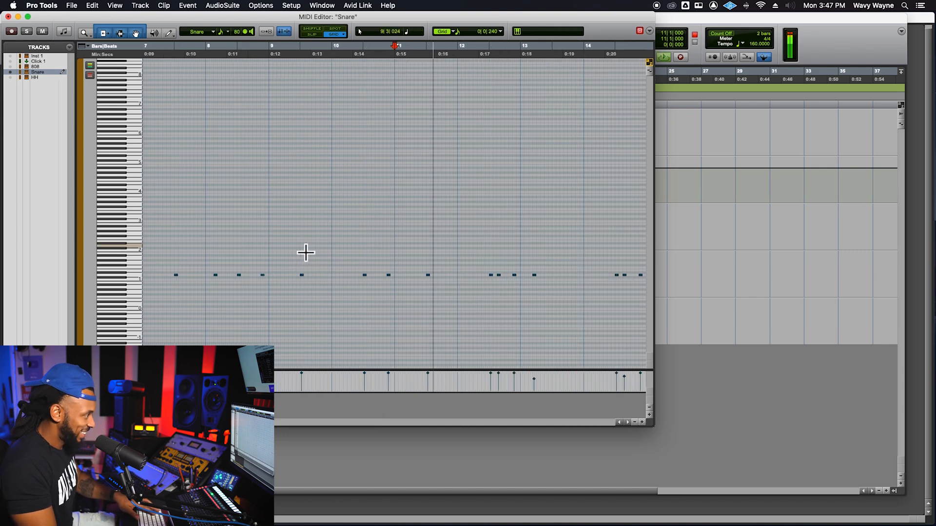
pyautogui.hscroll(2, 510, 275)
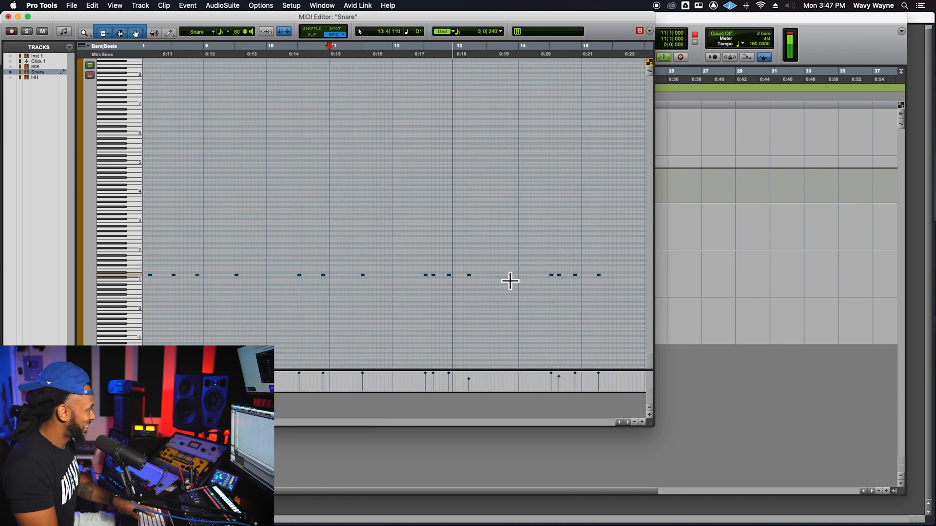
pyautogui.press('space')
pyautogui.click(469, 276)
pyautogui.press('Delete')
pyautogui.click(857, 40)
pyautogui.press('Return')
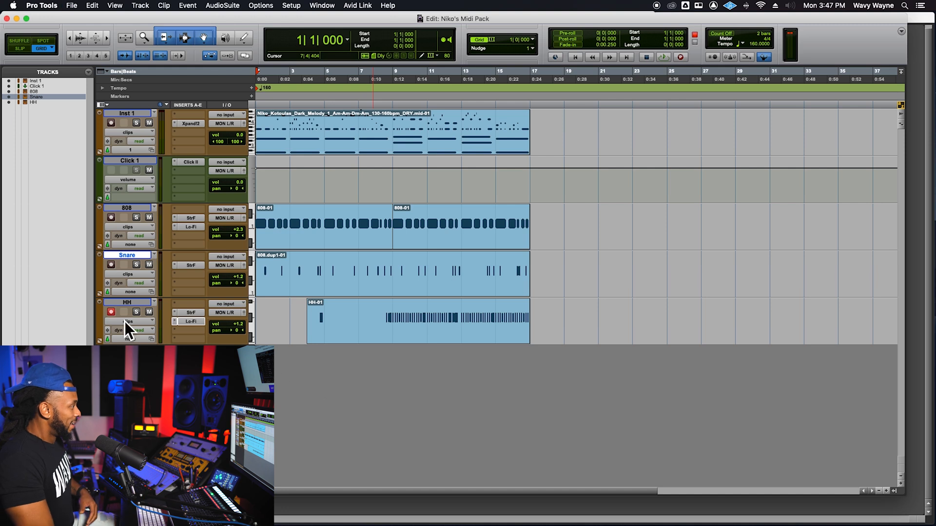
pyautogui.click(114, 313)
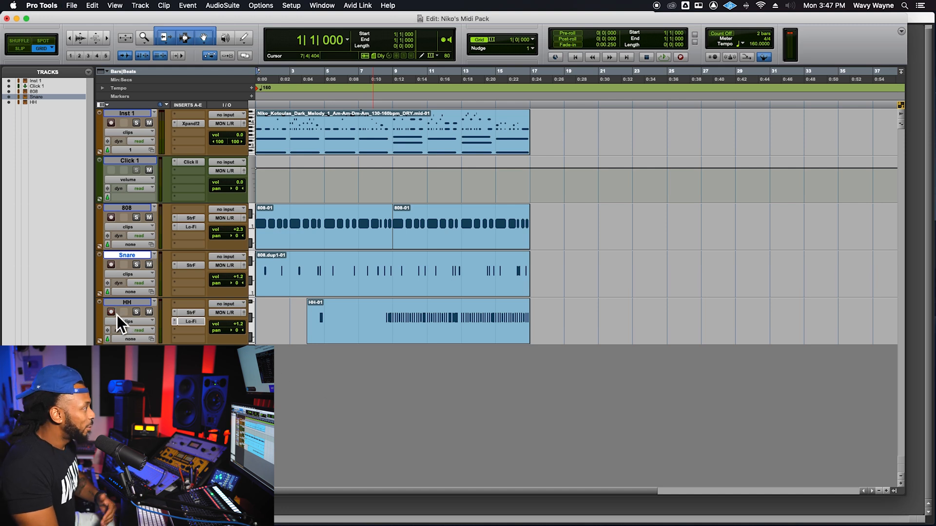
# - Change part A of the Inst 1 track's Xpand!2 to the Bright FM Vibraphone+ patch from 017 Mallets
pyautogui.click(411, 152)
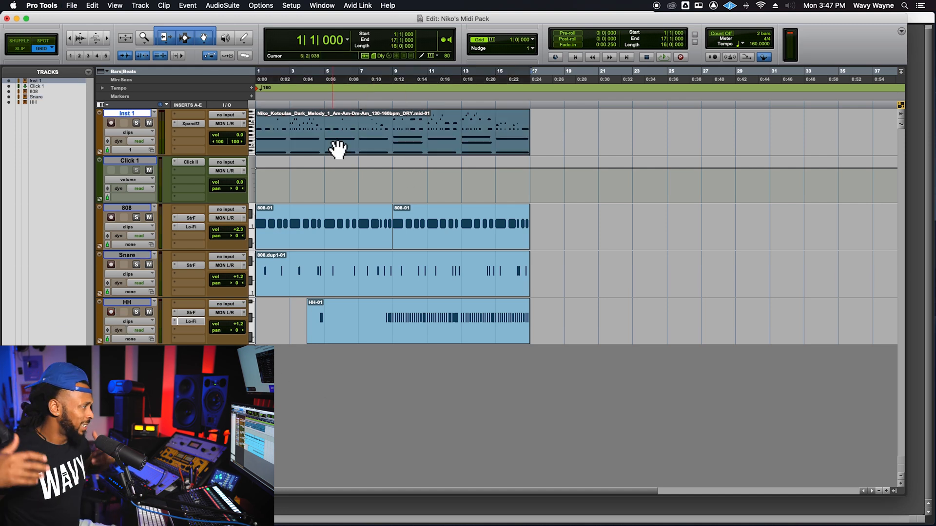
pyautogui.click(190, 124)
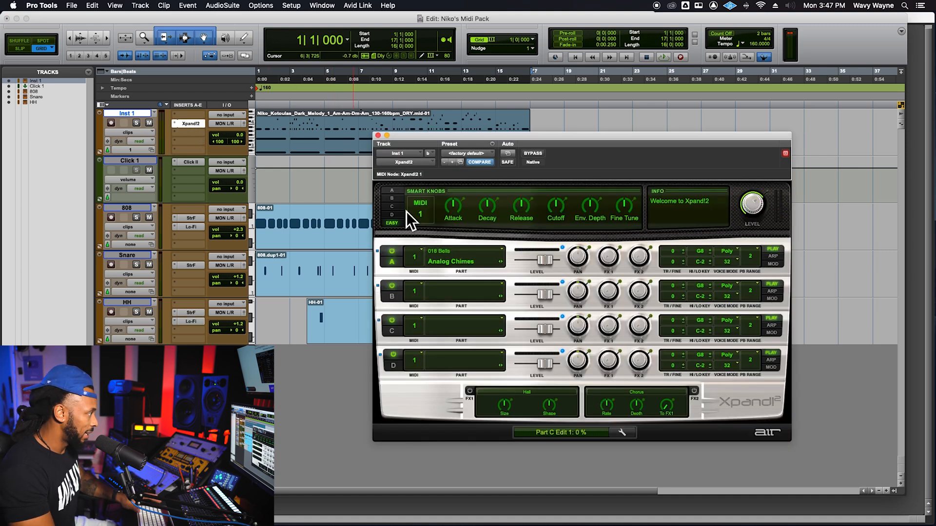
pyautogui.click(452, 265)
pyautogui.moveTo(467, 365)
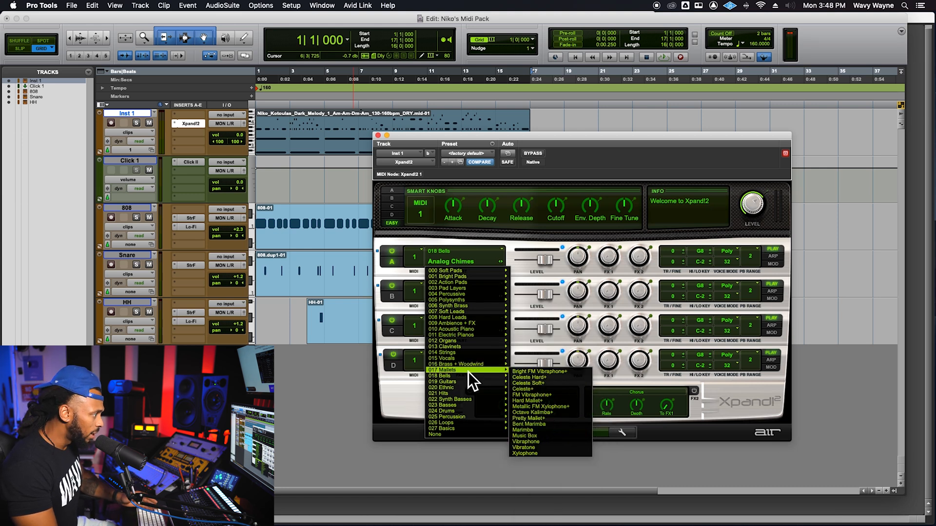
pyautogui.click(562, 374)
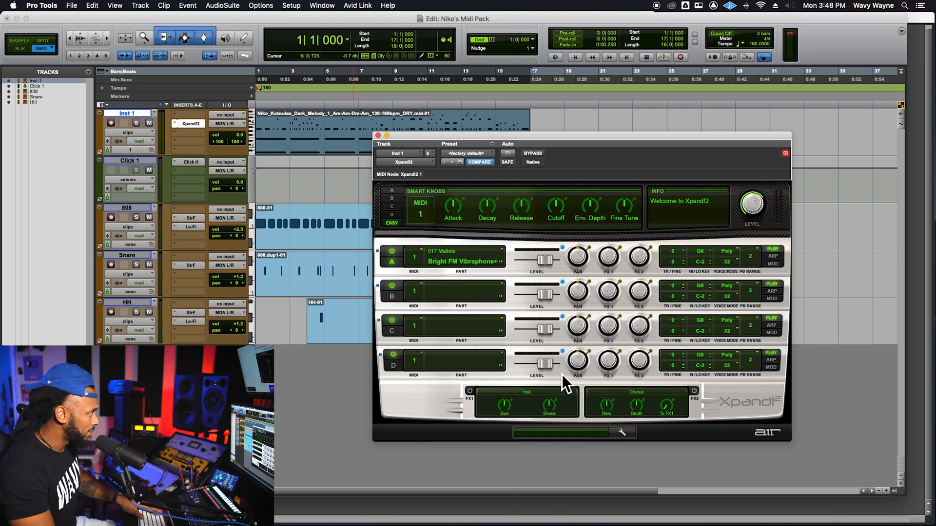
# - Audition the beat from bar 1 with the new melody sound, browse Xpand!2's other patch categories and close the plug-in window
pyautogui.press('space')
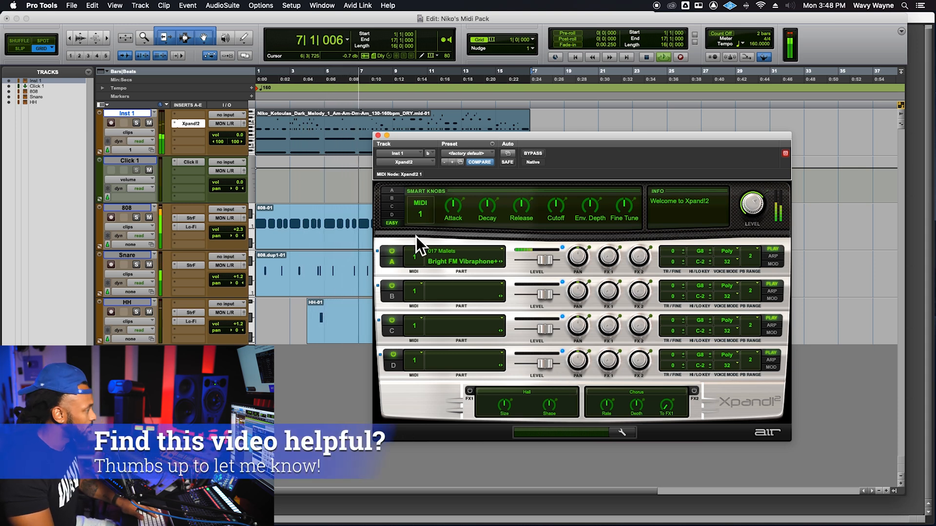
pyautogui.click(486, 261)
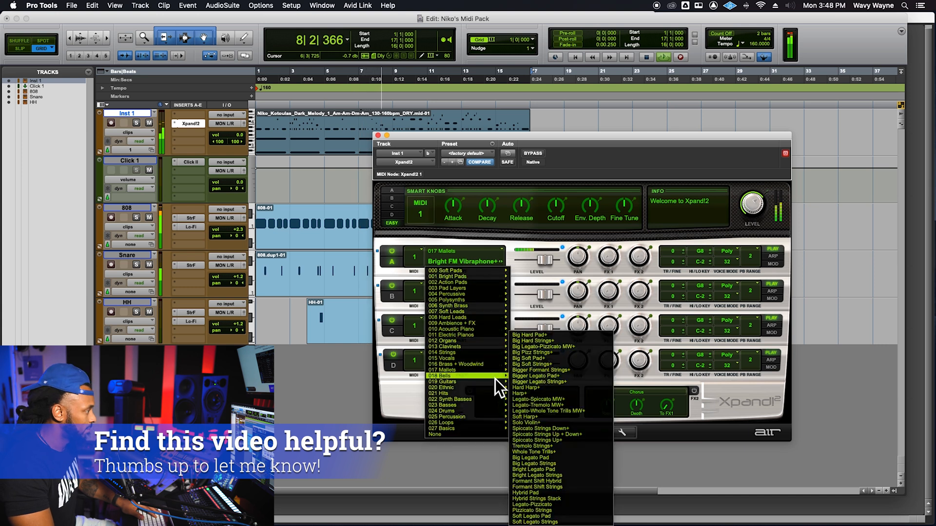
pyautogui.moveTo(496, 366)
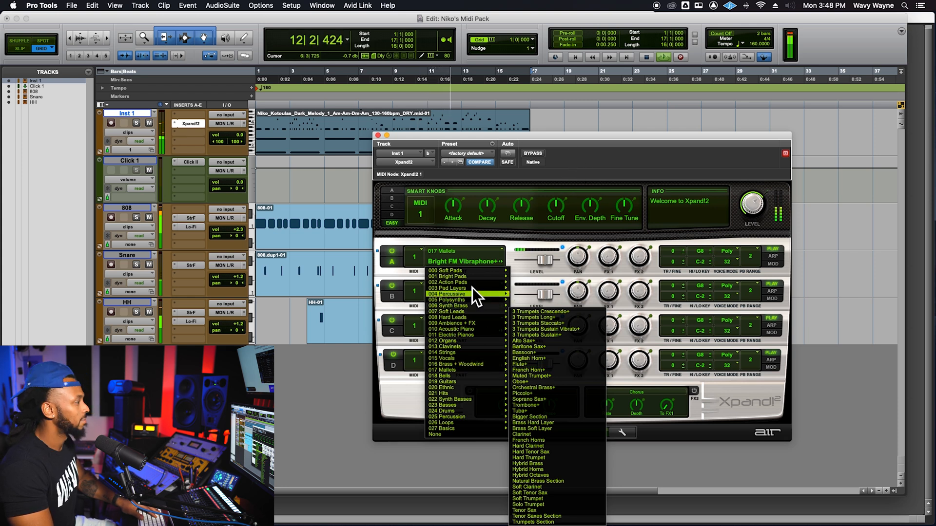
pyautogui.click(533, 154)
pyautogui.click(538, 155)
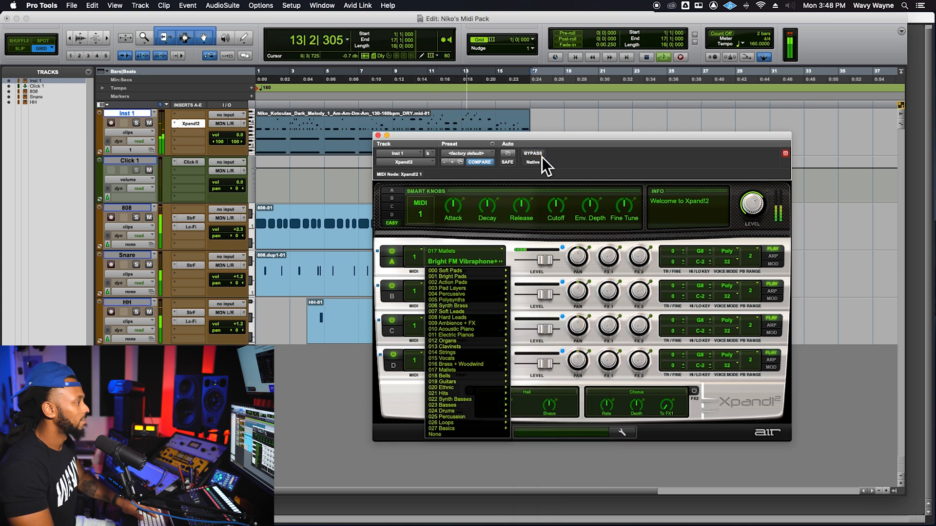
pyautogui.click(395, 140)
pyautogui.moveTo(420, 138); pyautogui.dragTo(530, 139)
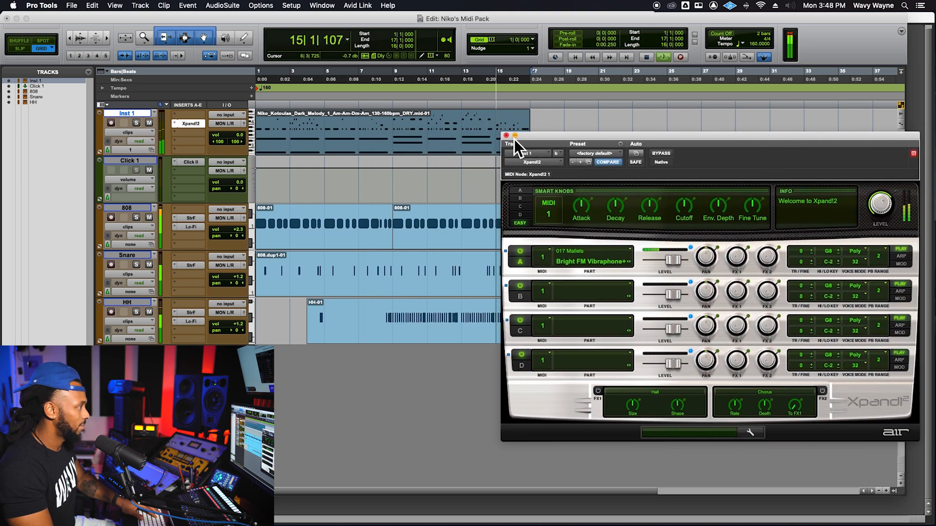
pyautogui.click(515, 136)
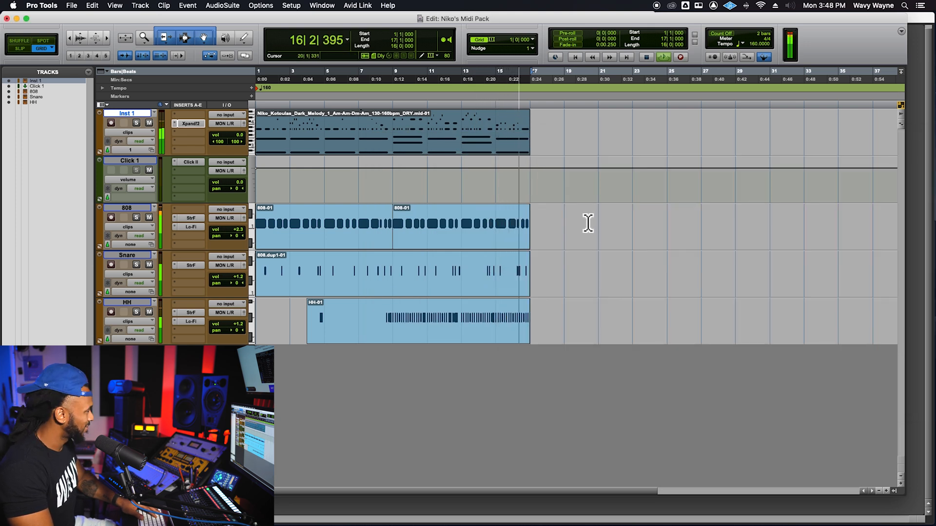